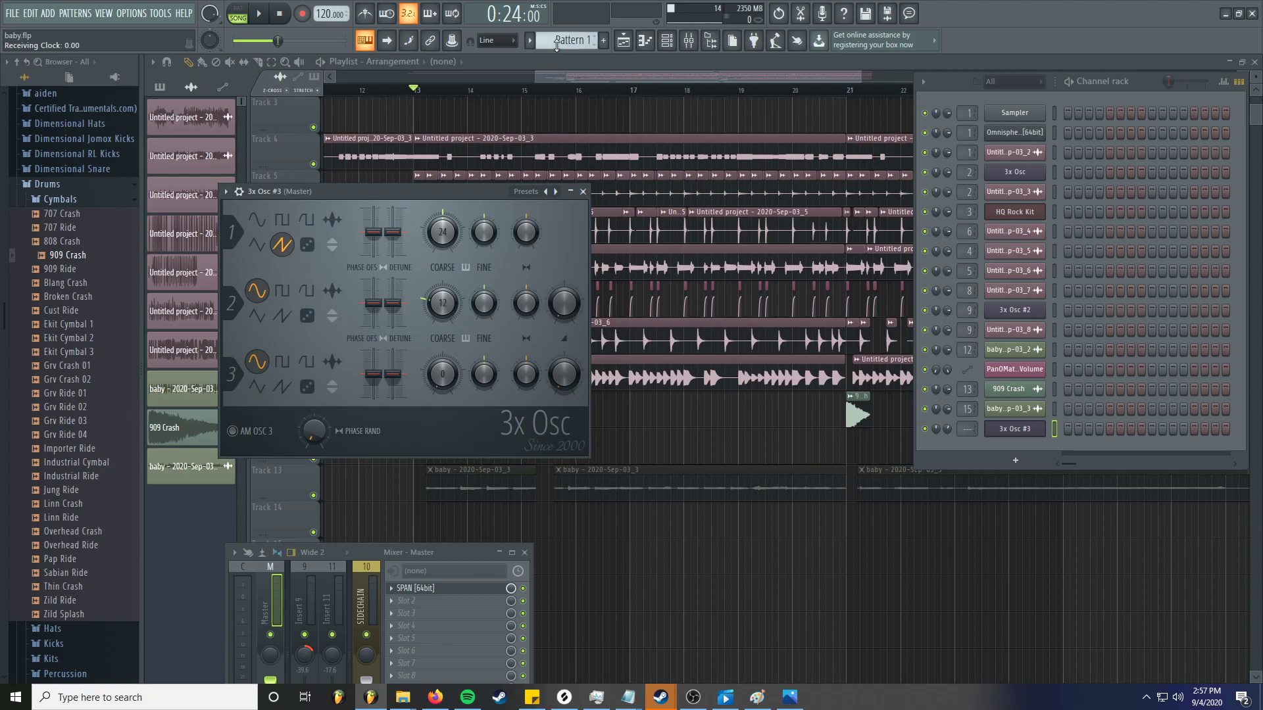
Solo track 10 in the playlist and play it back, then stop
{"action": "left_click", "coordinate": [564, 70]}
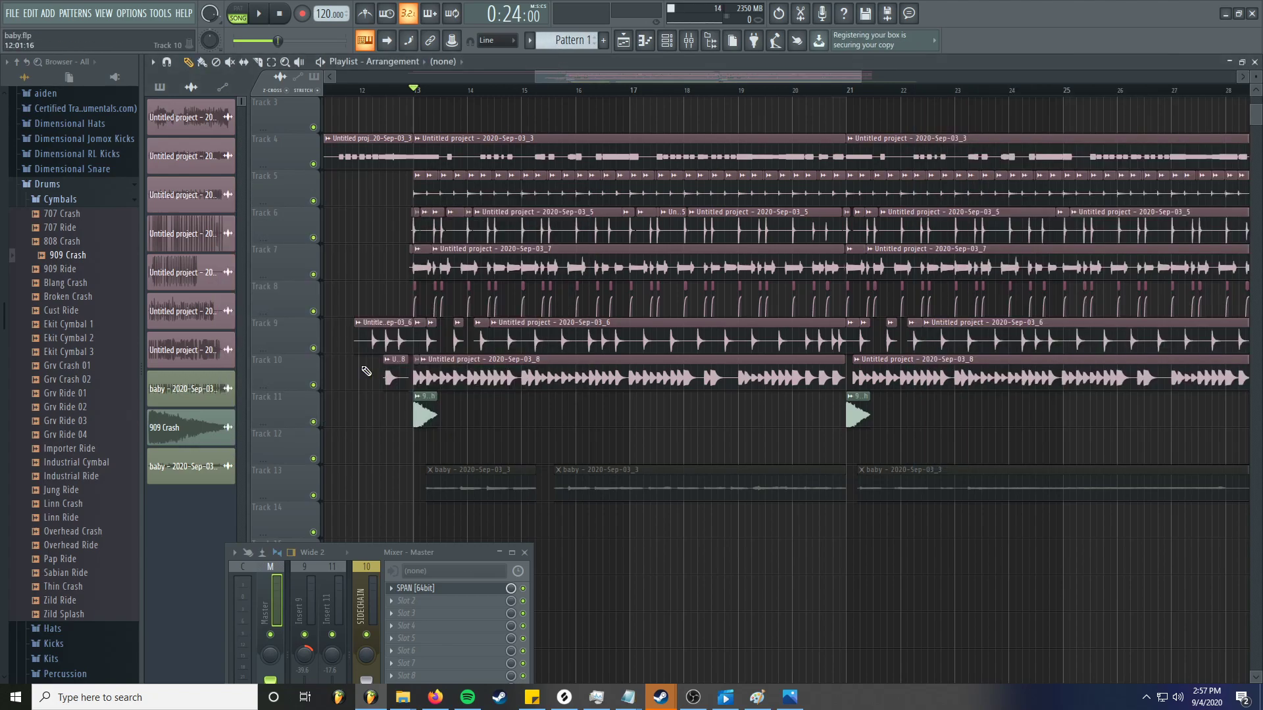
{"action": "right_click", "coordinate": [314, 385]}
{"action": "left_click", "coordinate": [257, 13]}
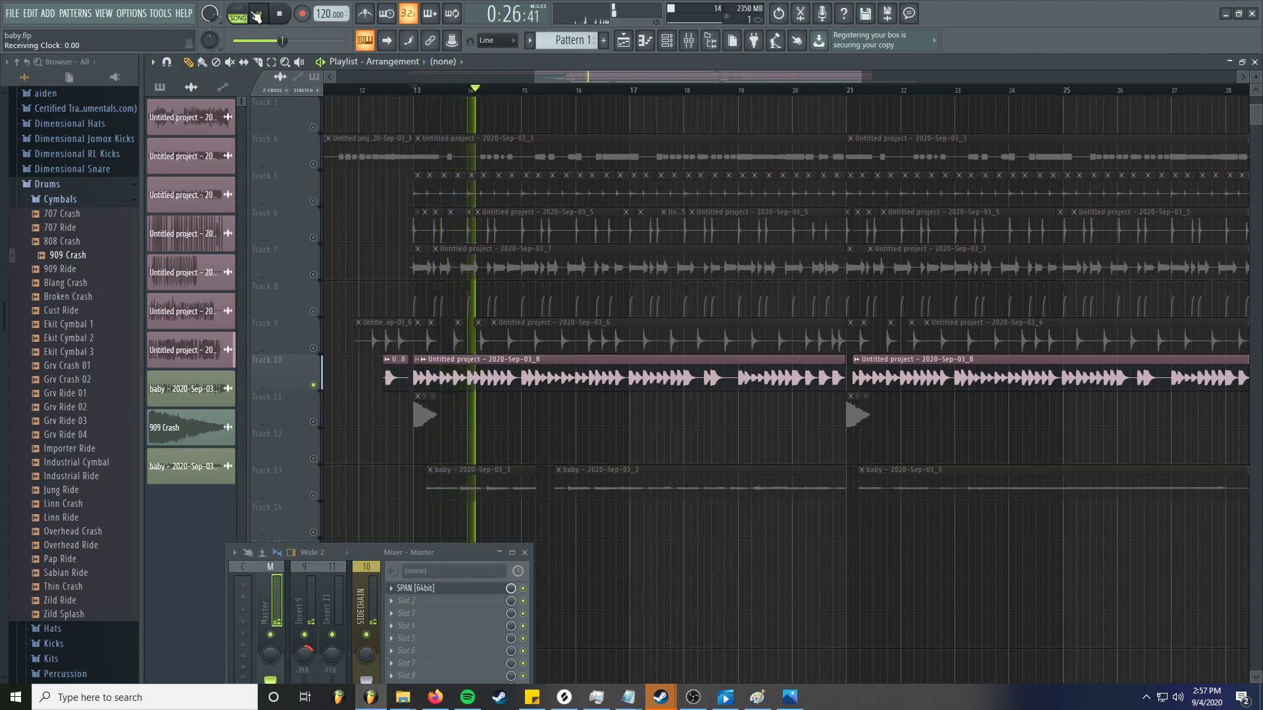
{"action": "left_click", "coordinate": [279, 14]}
Unsolo track 10 and play the full arrangement, then stop playback
{"action": "left_click", "coordinate": [299, 61]}
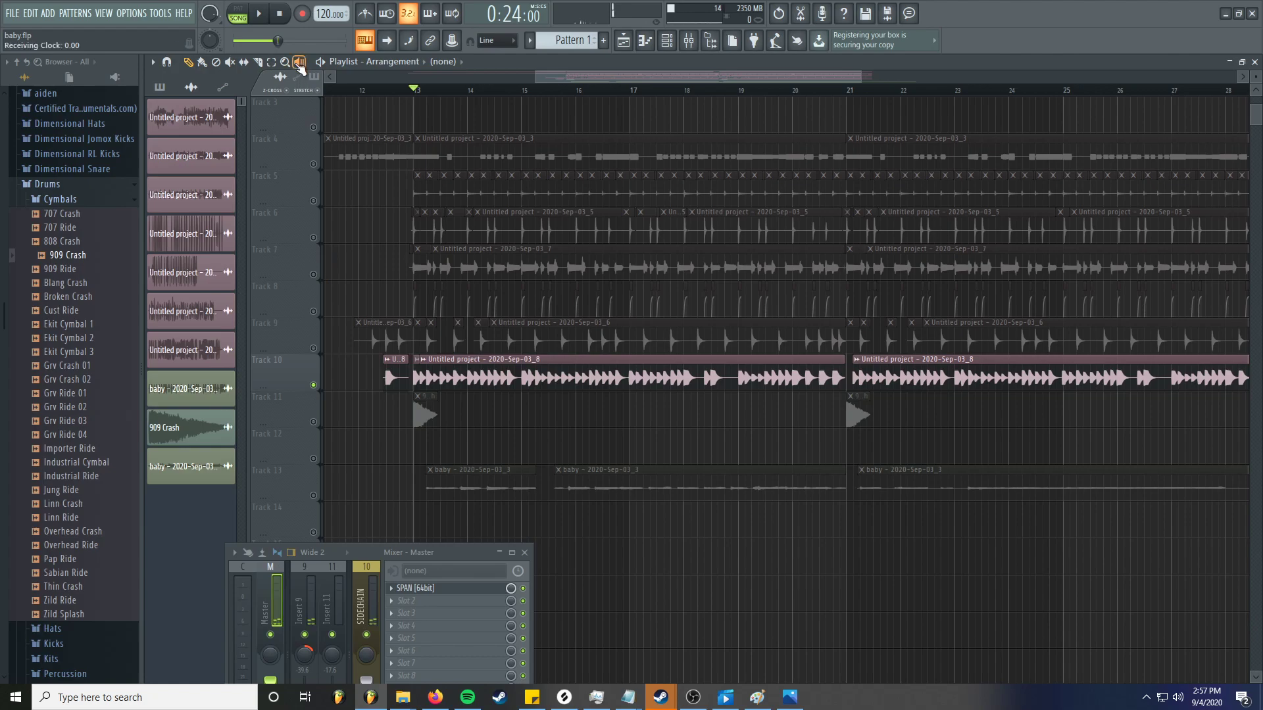
{"action": "right_click", "coordinate": [314, 385]}
{"action": "left_click", "coordinate": [259, 14]}
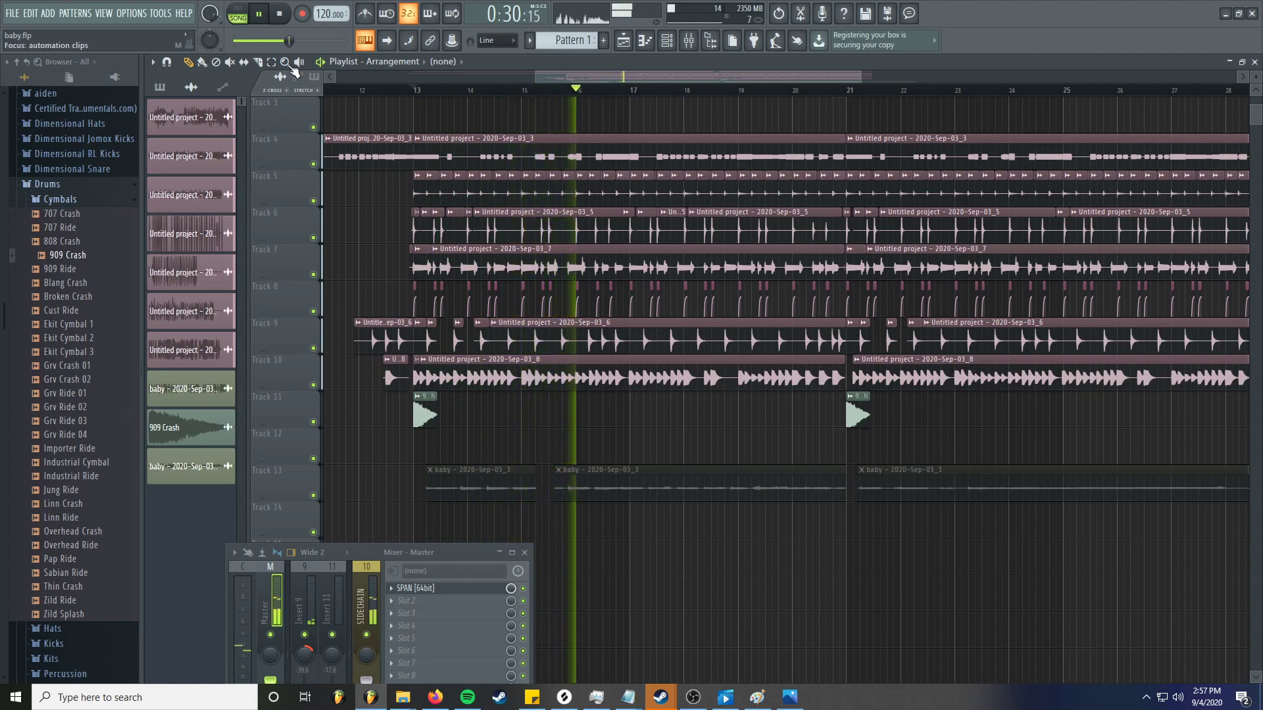
{"action": "key", "text": "space"}
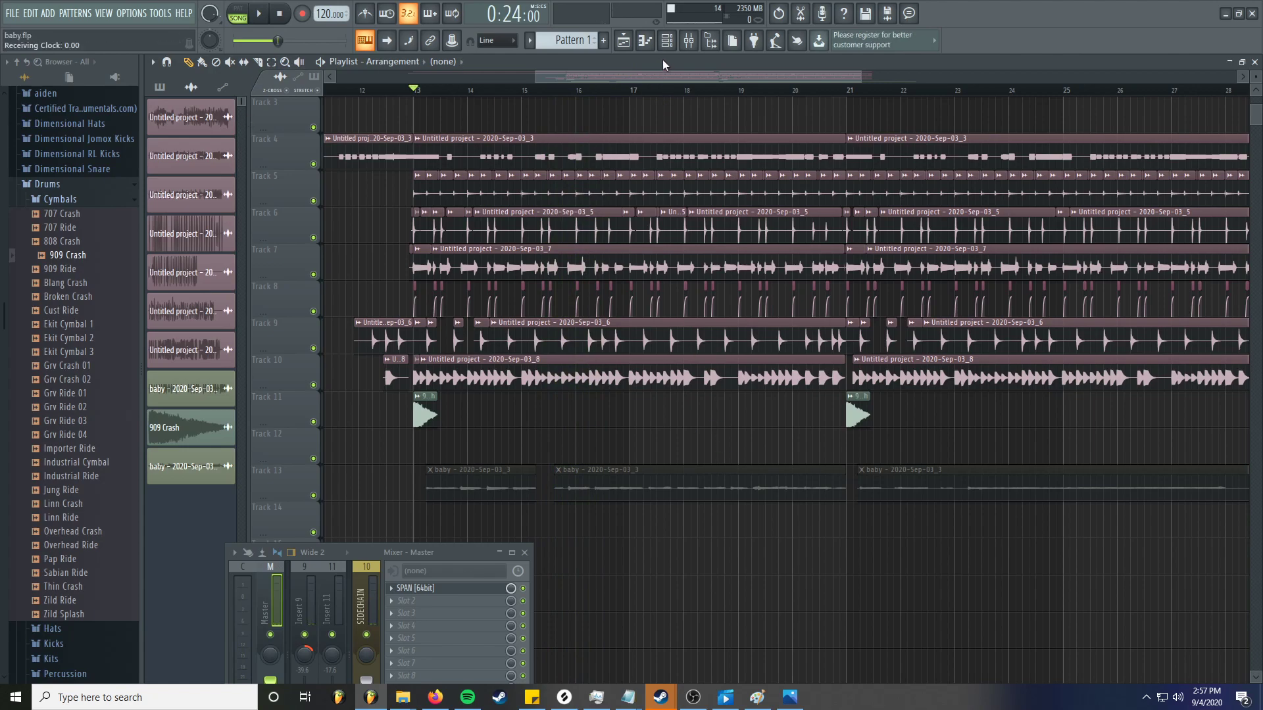
Open the 3x Osc #3 channel from the channel rack and set oscillator 1 to a sine wave
{"action": "left_click", "coordinate": [666, 41]}
{"action": "left_click", "coordinate": [1015, 431]}
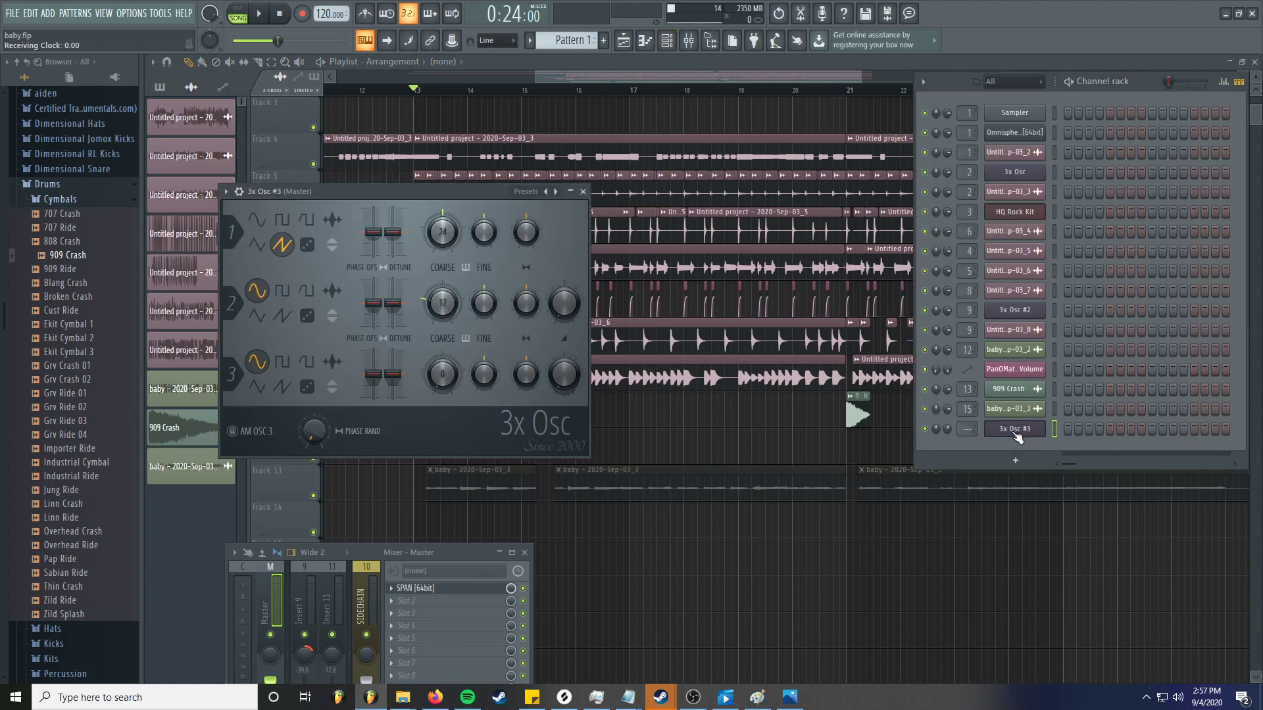
{"action": "left_click", "coordinate": [260, 223]}
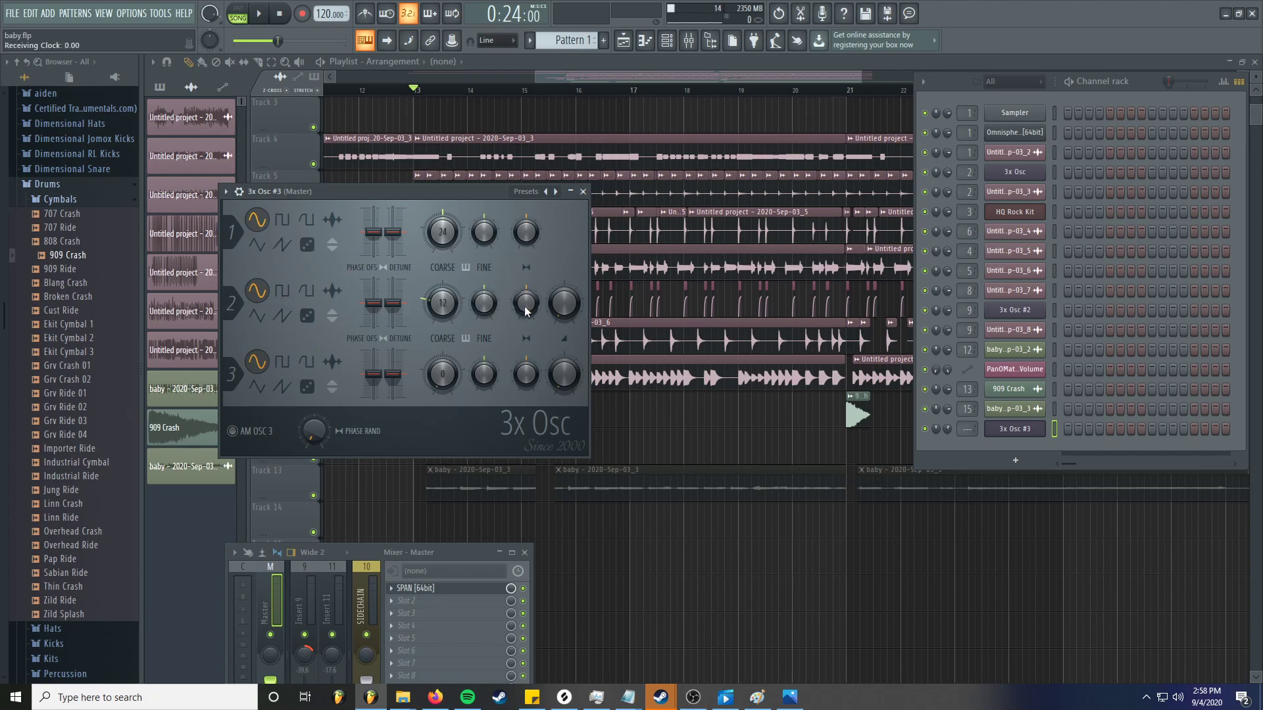
Adjust the volume knobs of oscillator 3 and oscillator 2
{"action": "left_click_drag", "start_coordinate": [564, 374], "coordinate": [564, 388]}
{"action": "left_click_drag", "start_coordinate": [565, 305], "coordinate": [554, 364]}
{"action": "left_click_drag", "start_coordinate": [566, 305], "coordinate": [566, 253]}
Audition oscillator 1's square, ramp, triangle and saw shapes, returning it to sine
{"action": "left_click", "coordinate": [281, 222]}
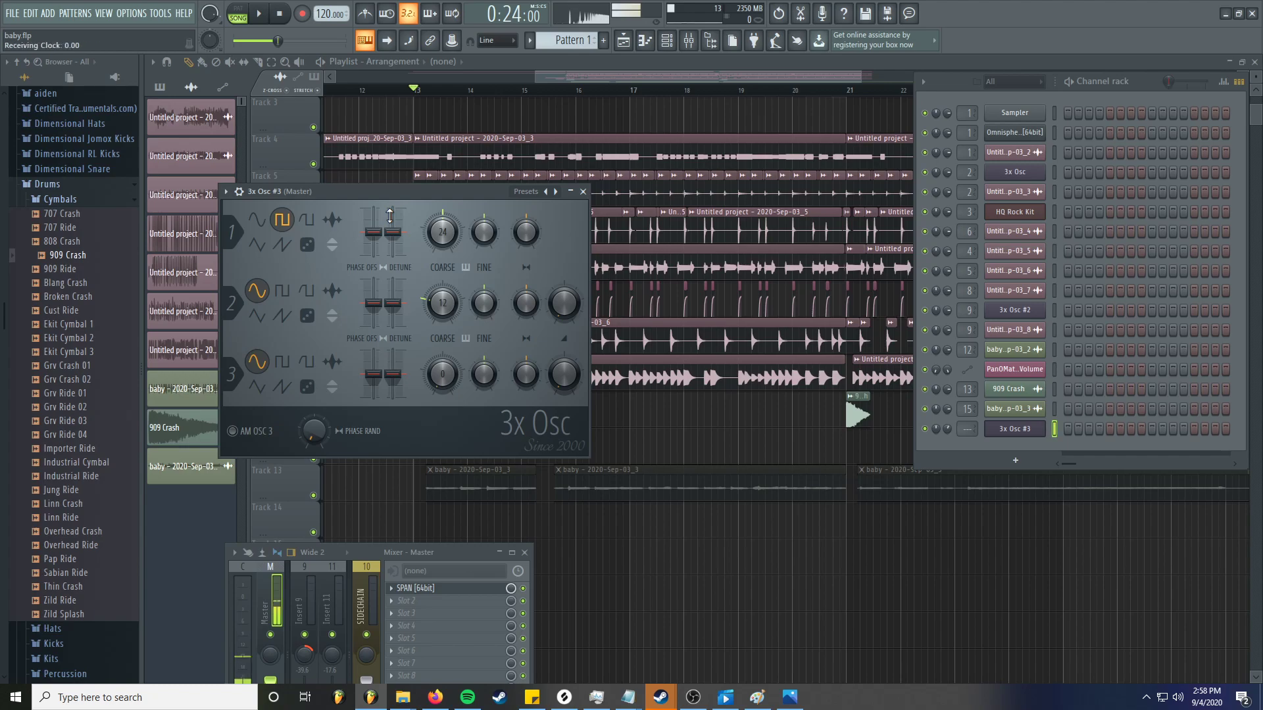
{"action": "left_click", "coordinate": [308, 222]}
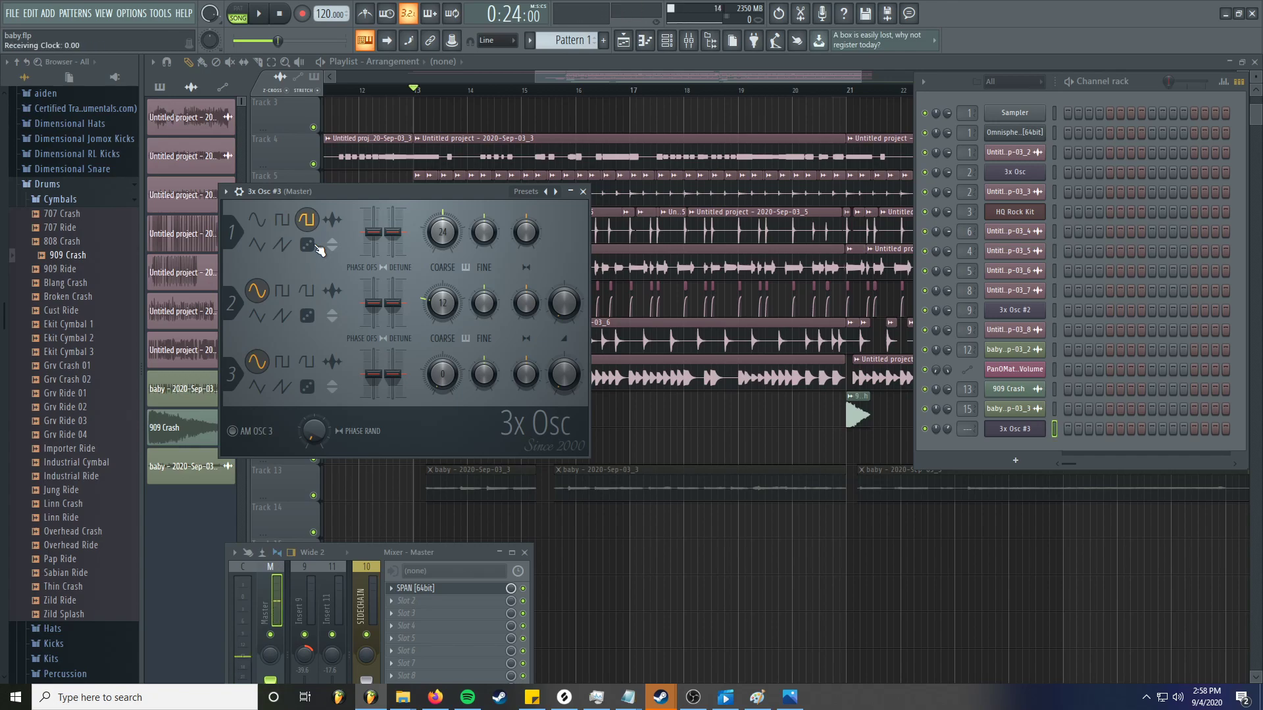
{"action": "left_click", "coordinate": [263, 244]}
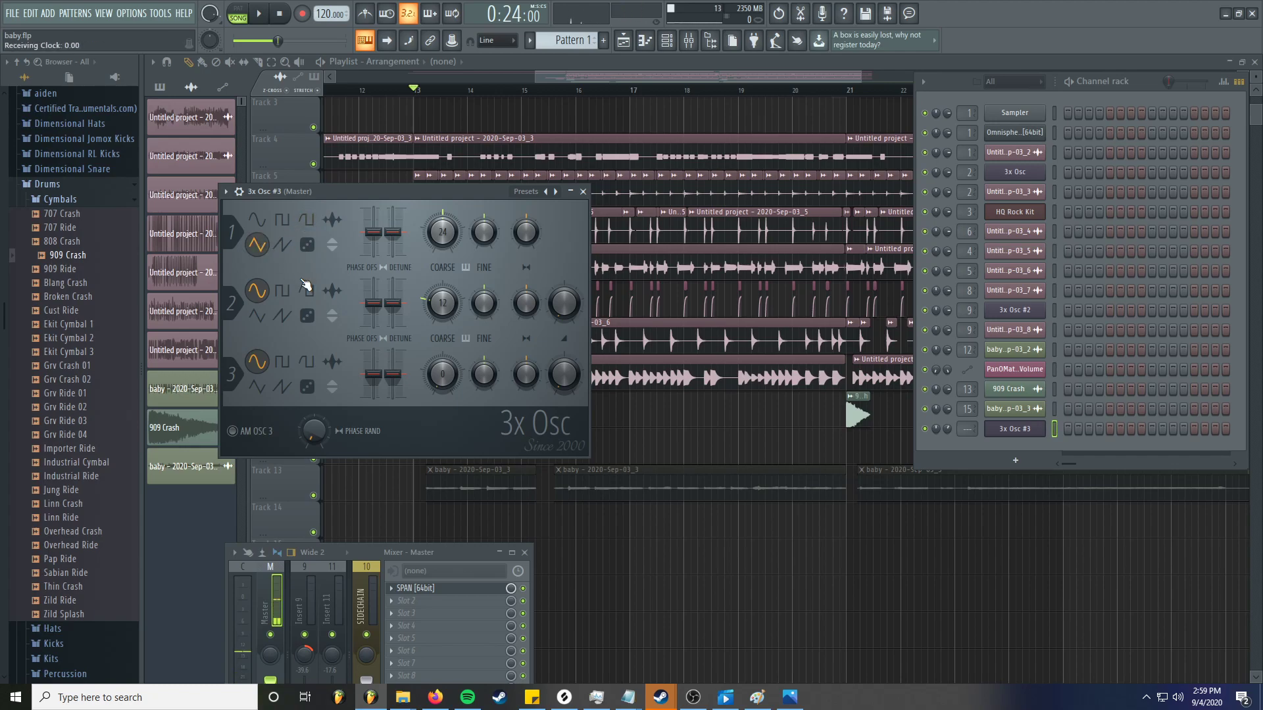
{"action": "left_click", "coordinate": [282, 245]}
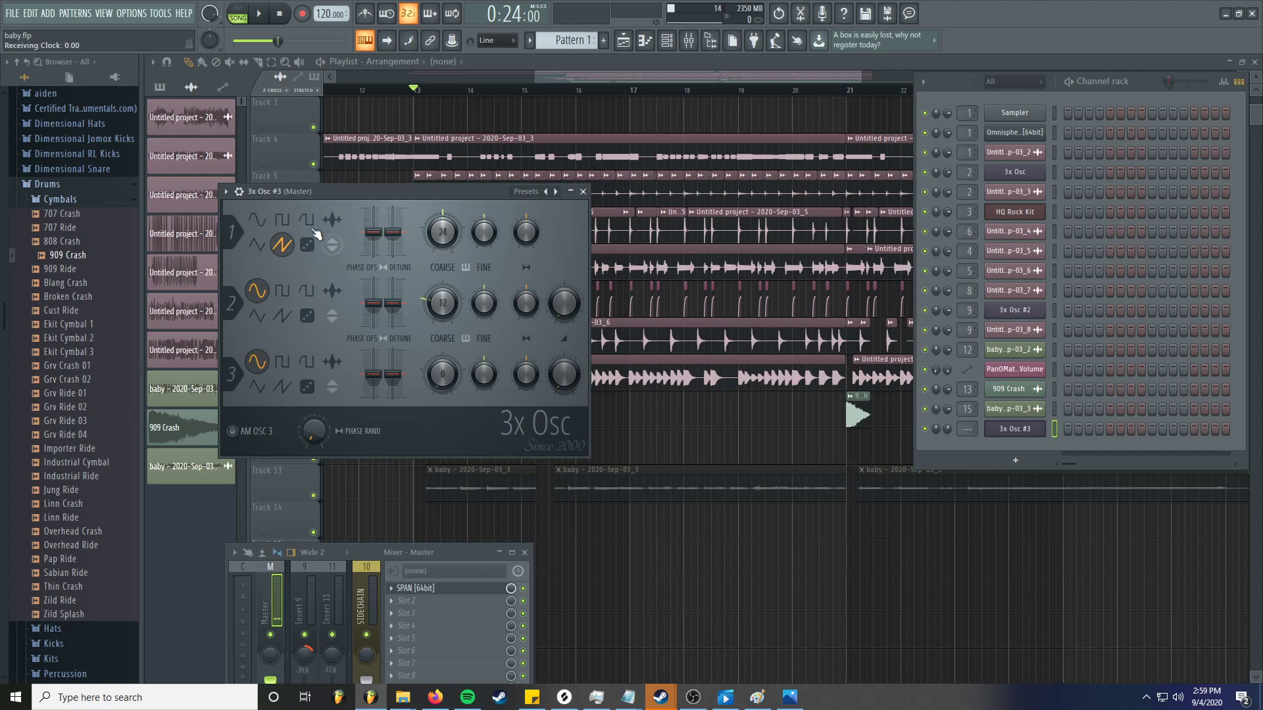
{"action": "left_click", "coordinate": [257, 219]}
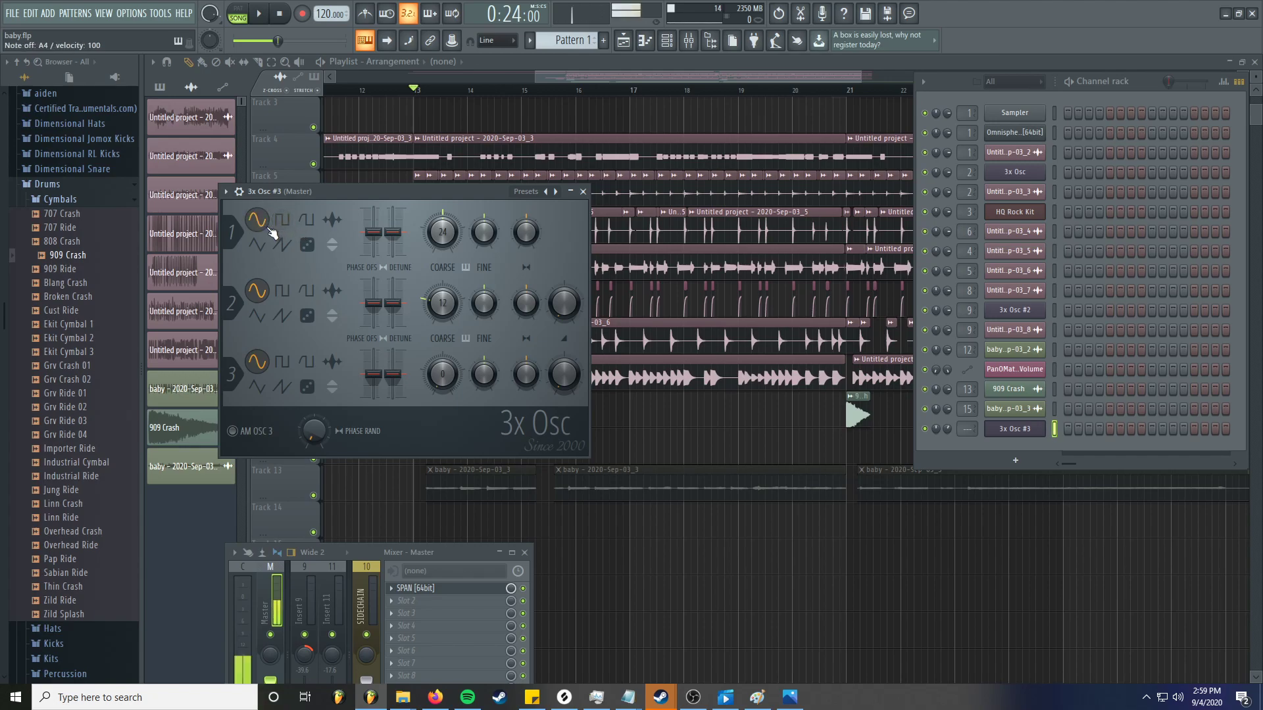
Switch oscillator 1 to the noise shape and lower the 3x Osc #3 channel volume
{"action": "left_click", "coordinate": [332, 220]}
{"action": "left_click", "coordinate": [331, 220]}
{"action": "left_click", "coordinate": [421, 11]}
{"action": "left_click", "coordinate": [307, 246]}
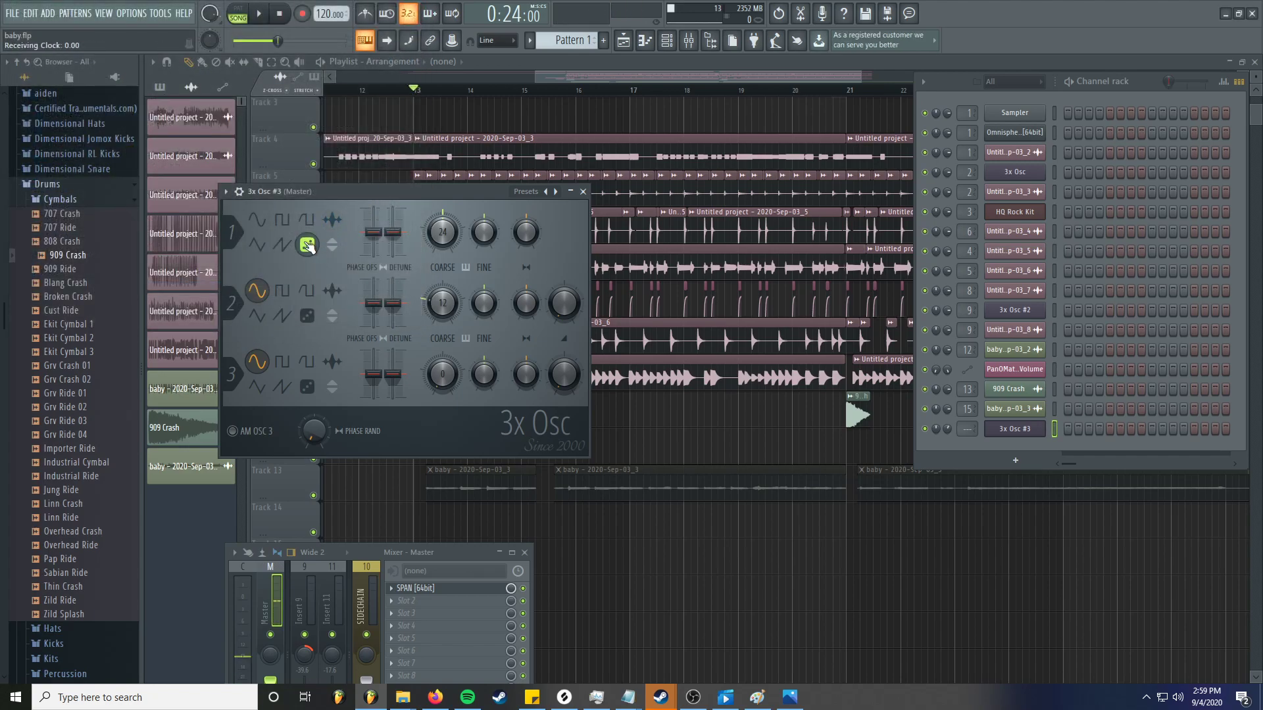
{"action": "left_click_drag", "start_coordinate": [947, 428], "coordinate": [947, 459]}
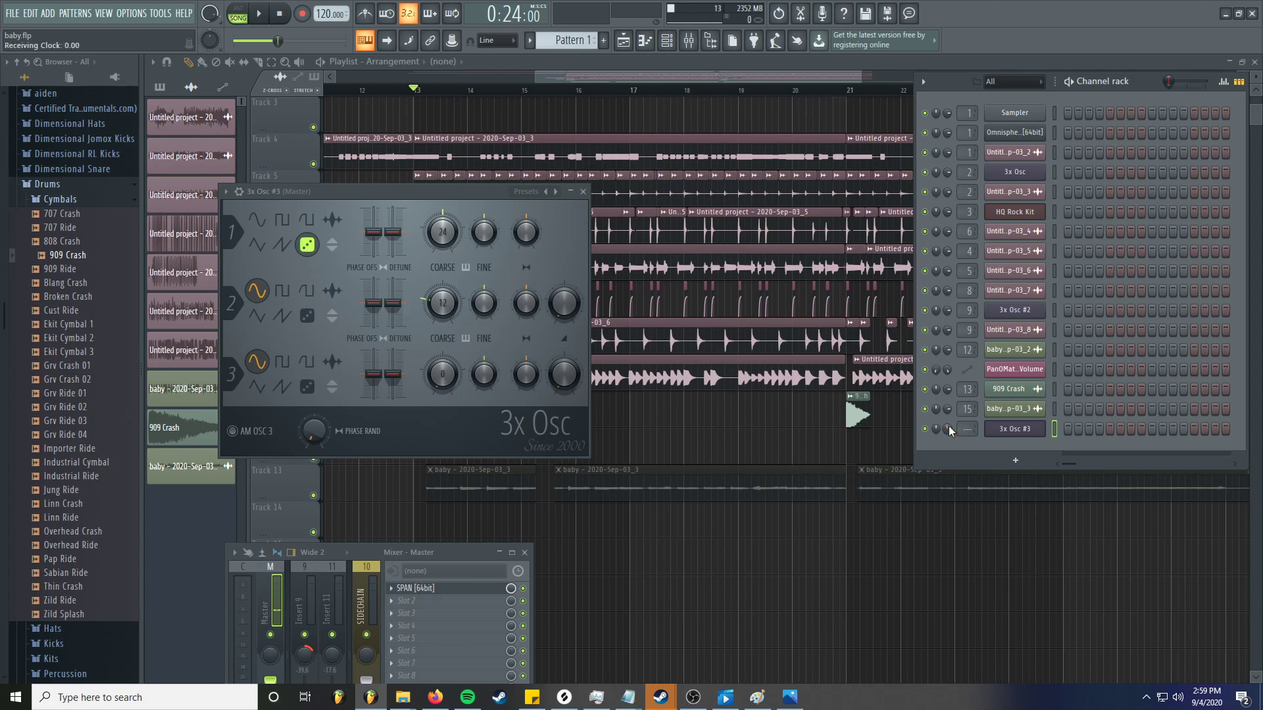
Set oscillator 1 back to a sine wave, trying square first, and nudge its detune slider
{"action": "left_click", "coordinate": [283, 223]}
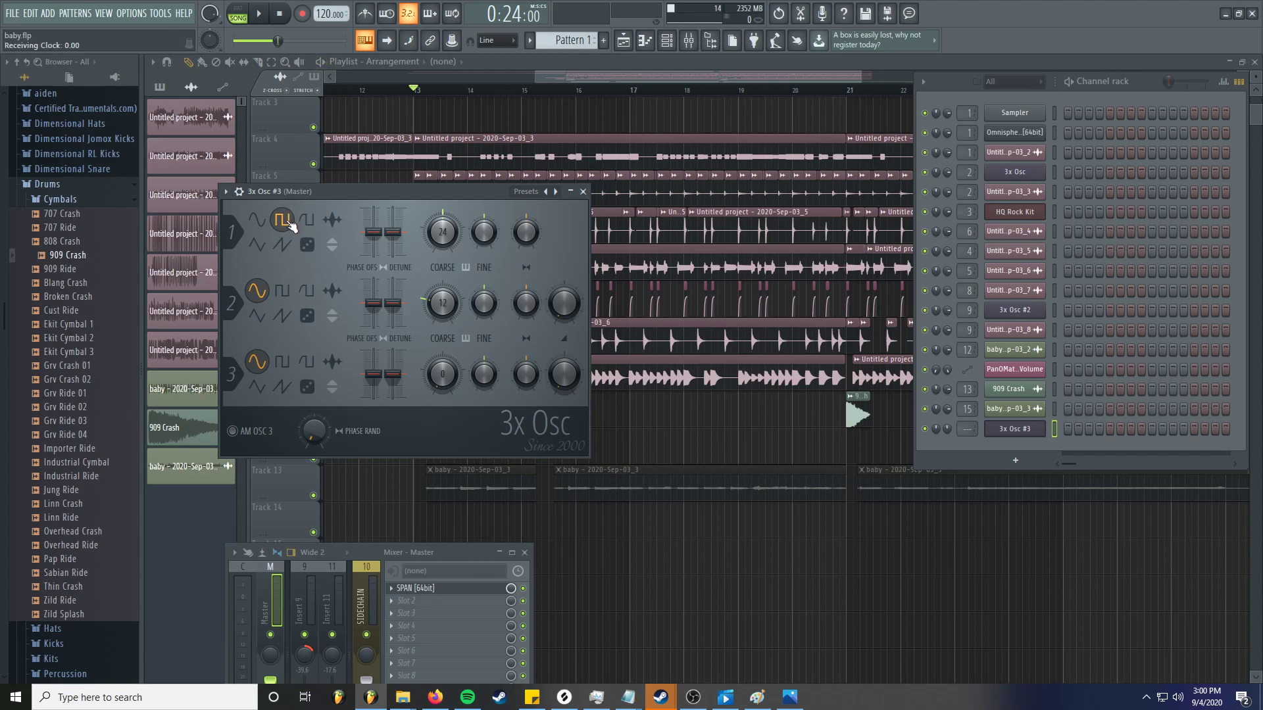
{"action": "left_click", "coordinate": [257, 219]}
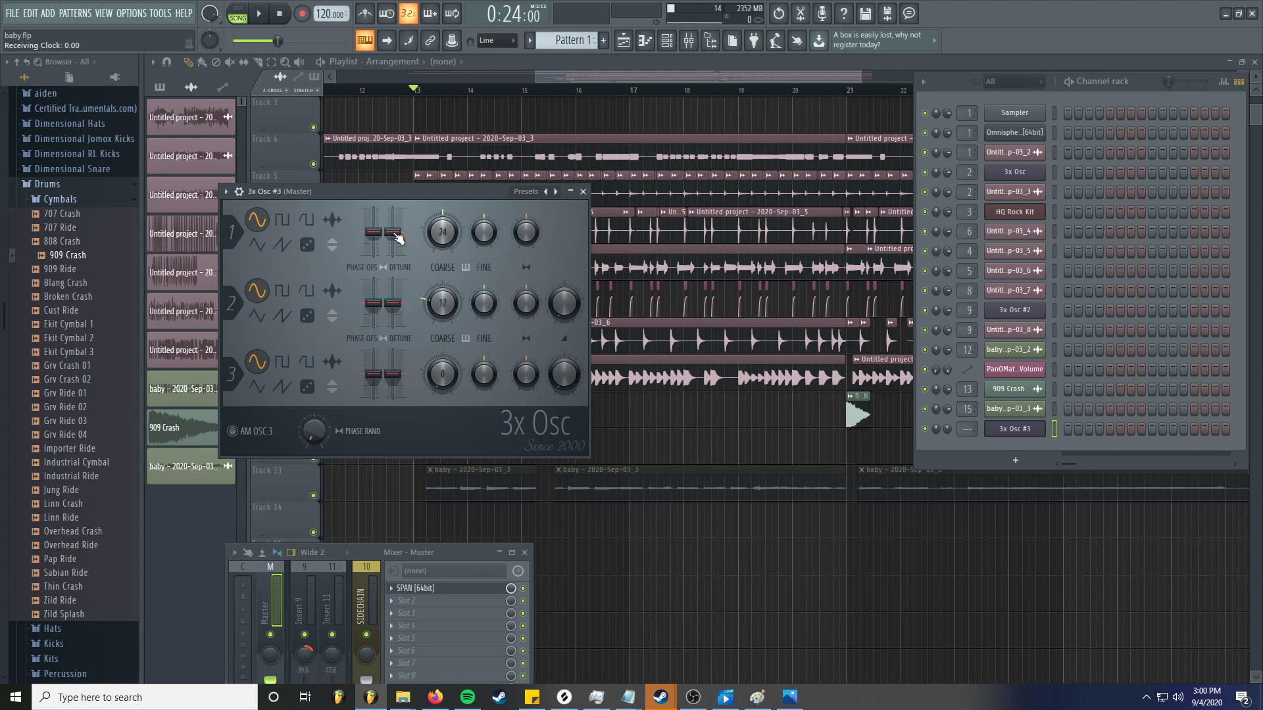
{"action": "mouse_move", "coordinate": [398, 238]}
{"action": "left_mouse_down"}
{"action": "mouse_move", "coordinate": [398, 214]}
{"action": "mouse_move", "coordinate": [398, 261]}
{"action": "mouse_move", "coordinate": [398, 237]}
{"action": "left_mouse_up"}
{"action": "key", "text": "q"}
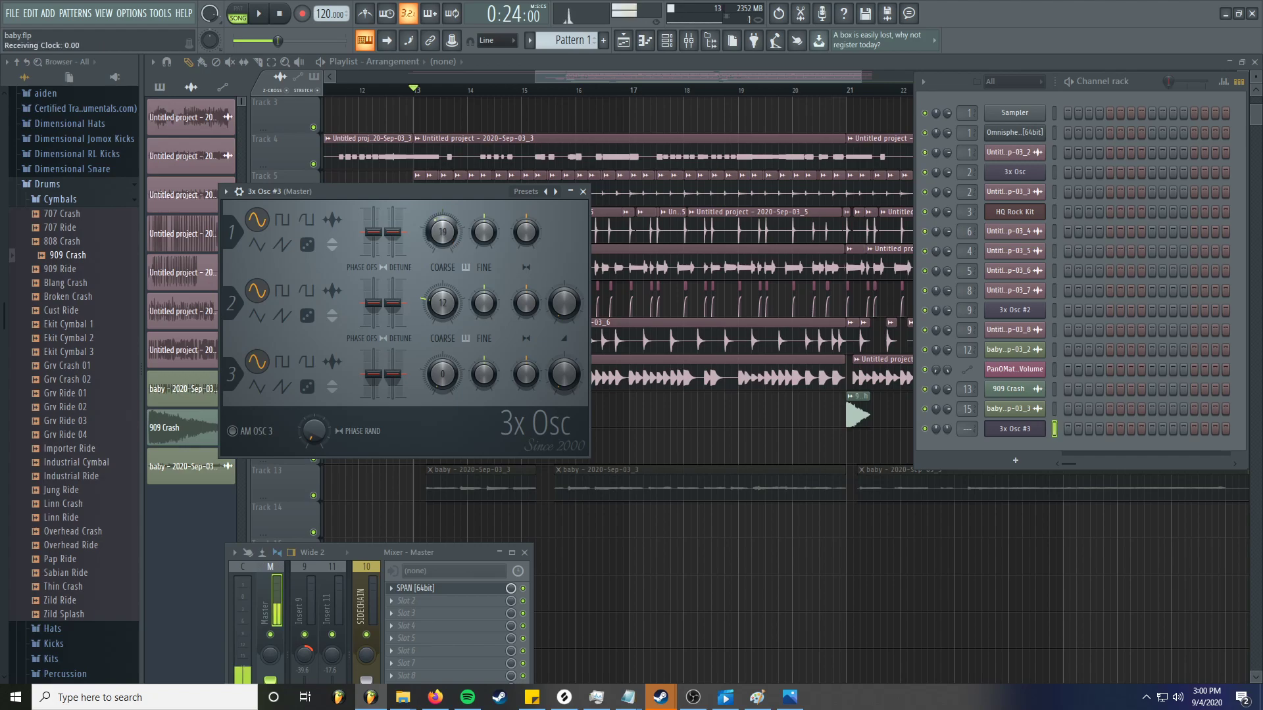
Adjust oscillator 1's coarse pitch and slightly tweak the channel volume
{"action": "left_click_drag", "start_coordinate": [443, 232], "coordinate": [443, 220]}
{"action": "left_click_drag", "start_coordinate": [443, 232], "coordinate": [443, 245]}
{"action": "mouse_move", "coordinate": [442, 232]}
{"action": "left_mouse_down"}
{"action": "mouse_move", "coordinate": [443, 205]}
{"action": "mouse_move", "coordinate": [440, 243]}
{"action": "left_mouse_up"}
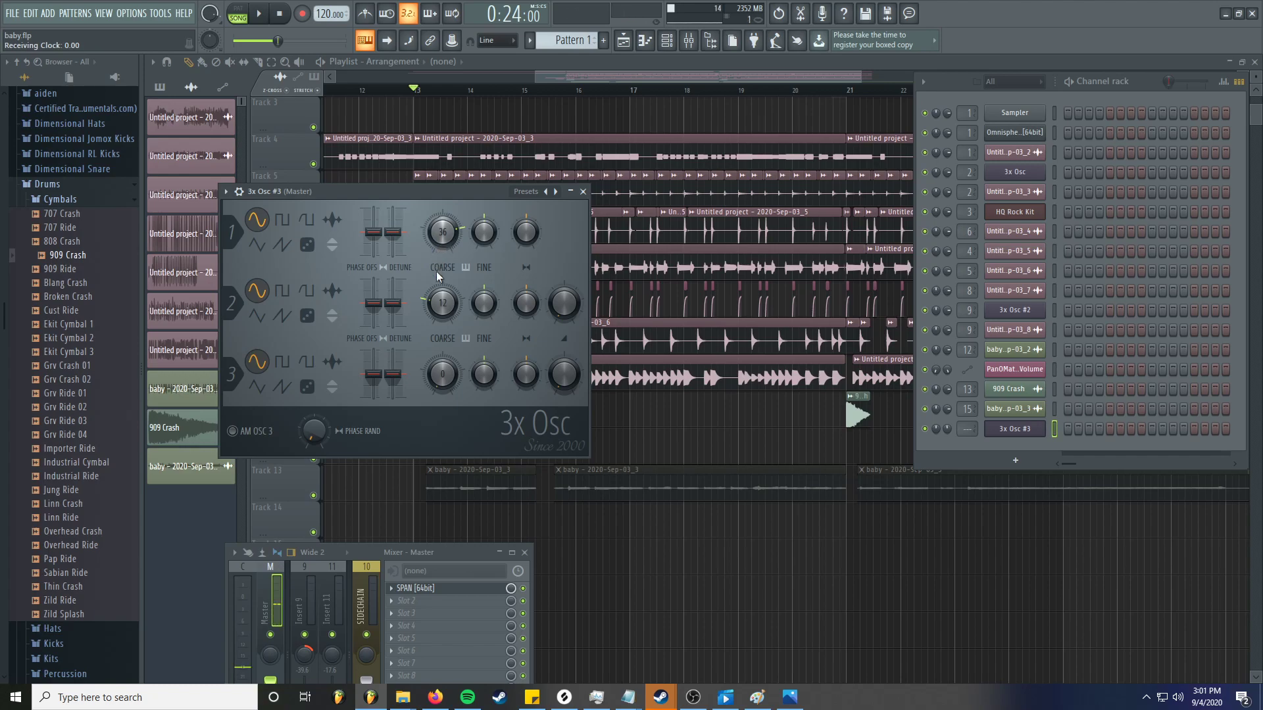
{"action": "mouse_move", "coordinate": [442, 230]}
{"action": "left_mouse_down"}
{"action": "mouse_move", "coordinate": [443, 247]}
{"action": "mouse_move", "coordinate": [443, 234]}
{"action": "left_mouse_up"}
{"action": "left_click_drag", "start_coordinate": [442, 232], "coordinate": [443, 239]}
{"action": "left_click_drag", "start_coordinate": [948, 428], "coordinate": [948, 432]}
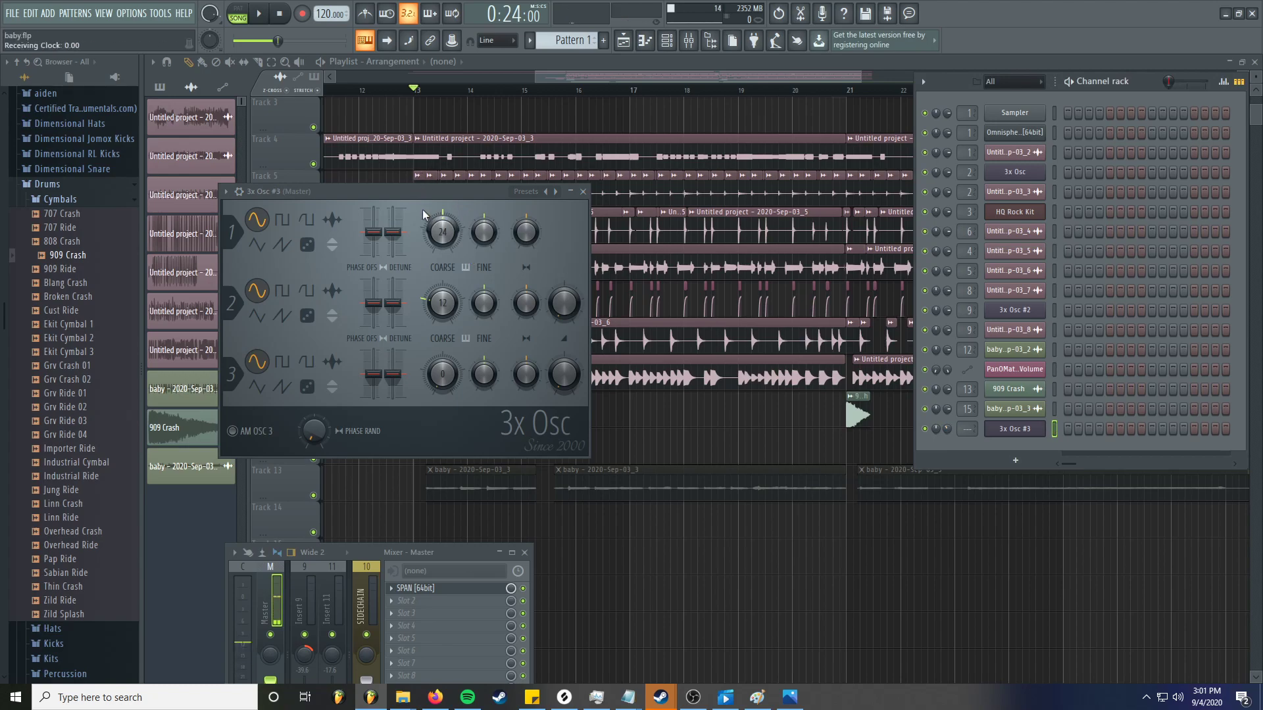
Adjust oscillator 2's coarse pitch knob
{"action": "left_click_drag", "start_coordinate": [442, 314], "coordinate": [442, 307]}
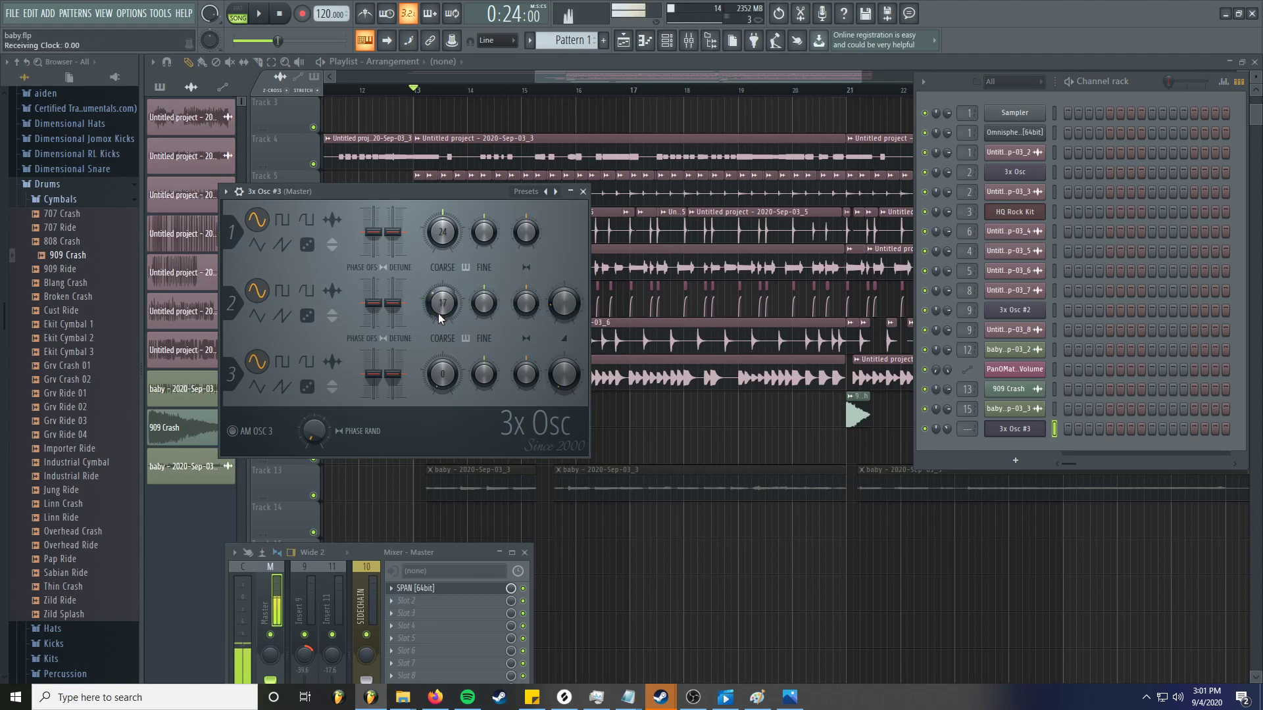
{"action": "scroll", "coordinate": [439, 315], "scroll_direction": "up", "scroll_amount": 2}
{"action": "mouse_move", "coordinate": [442, 310]}
{"action": "left_mouse_down"}
{"action": "mouse_move", "coordinate": [442, 279]}
{"action": "mouse_move", "coordinate": [442, 301]}
{"action": "mouse_move", "coordinate": [456, 306]}
{"action": "left_mouse_up"}
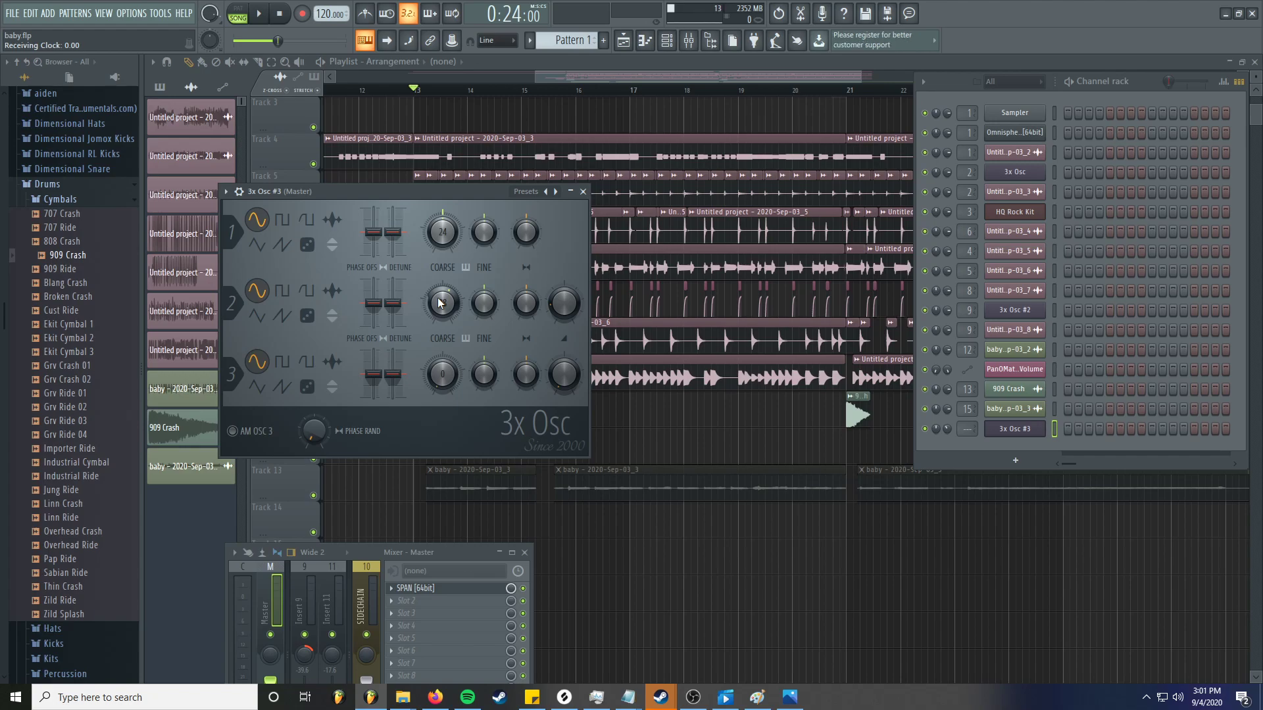
{"action": "left_click_drag", "start_coordinate": [452, 301], "coordinate": [452, 306]}
{"action": "left_click_drag", "start_coordinate": [452, 311], "coordinate": [452, 303]}
{"action": "left_click_drag", "start_coordinate": [442, 302], "coordinate": [448, 308]}
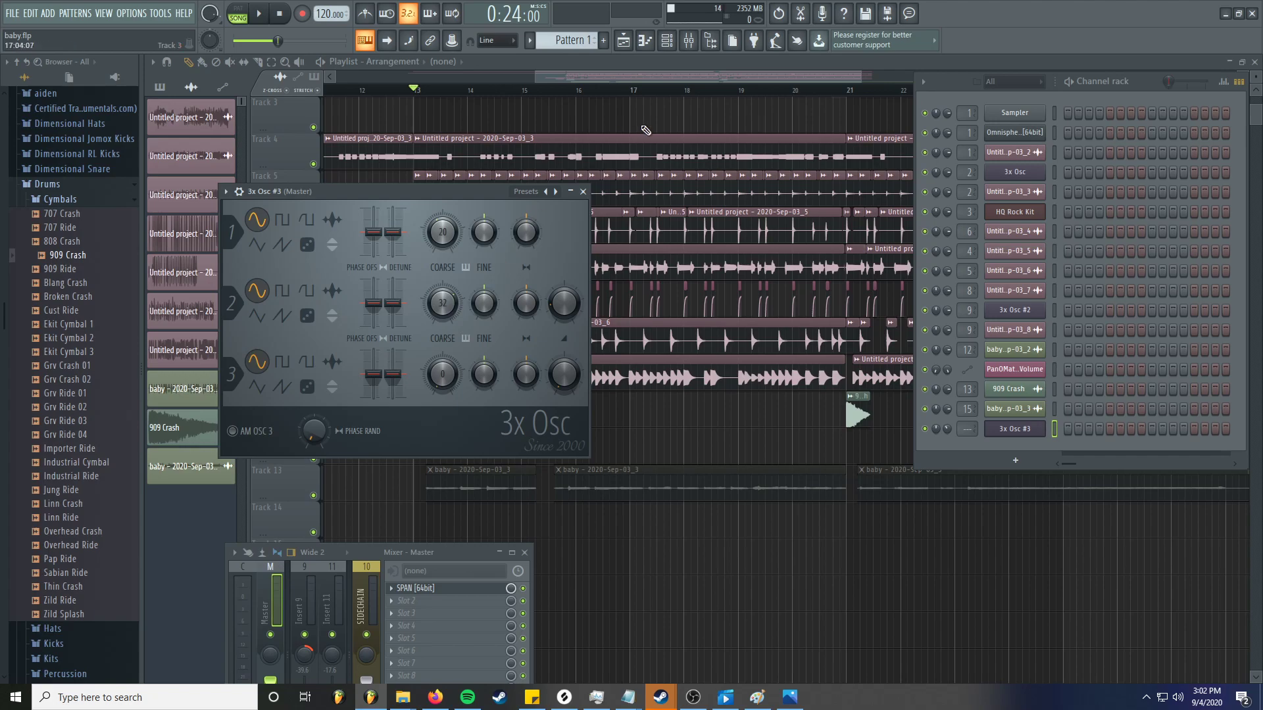
{"action": "left_click_drag", "start_coordinate": [442, 303], "coordinate": [442, 313]}
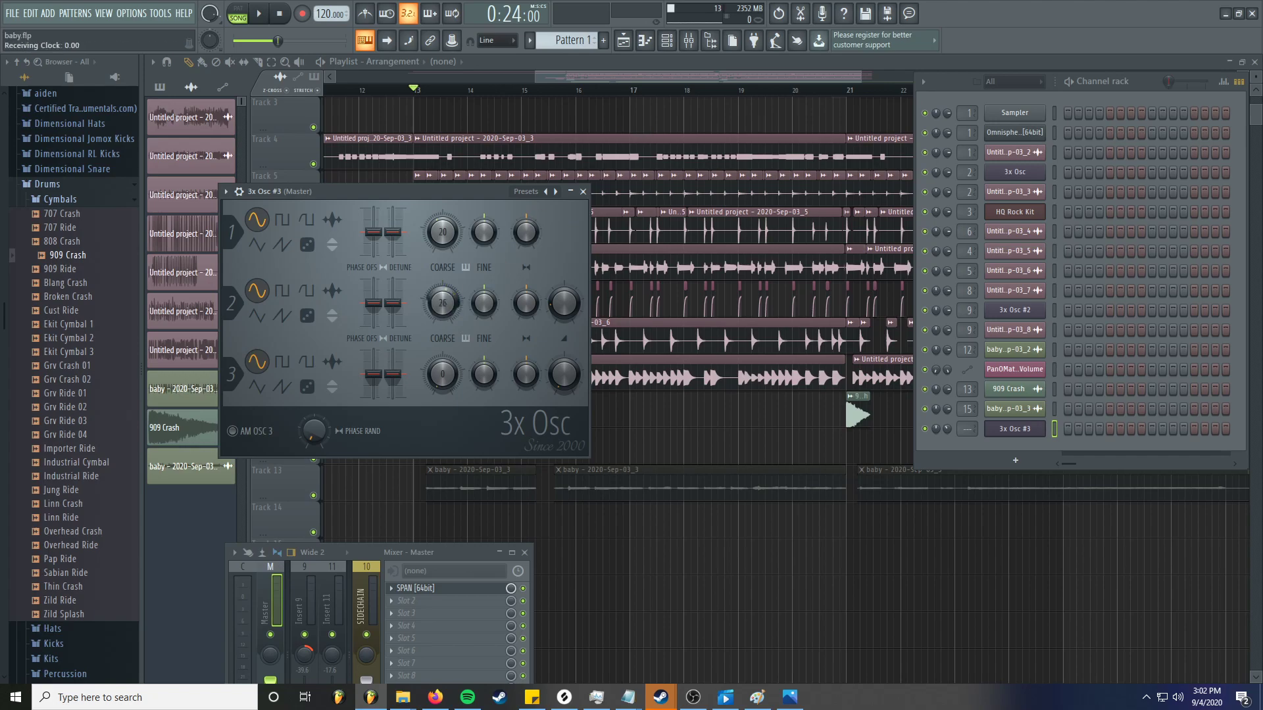
Tweak oscillator 1's fine pitch and panning knobs
{"action": "mouse_move", "coordinate": [442, 231]}
{"action": "left_mouse_down"}
{"action": "mouse_move", "coordinate": [476, 236]}
{"action": "mouse_move", "coordinate": [476, 248]}
{"action": "mouse_move", "coordinate": [477, 235]}
{"action": "mouse_move", "coordinate": [442, 231]}
{"action": "left_mouse_up"}
{"action": "mouse_move", "coordinate": [488, 238]}
{"action": "left_mouse_down"}
{"action": "mouse_move", "coordinate": [487, 283]}
{"action": "mouse_move", "coordinate": [482, 243]}
{"action": "left_mouse_up"}
{"action": "left_click_drag", "start_coordinate": [528, 236], "coordinate": [528, 296]}
{"action": "left_click_drag", "start_coordinate": [528, 231], "coordinate": [528, 187]}
Switch oscillator 2 to a square wave and adjust its coarse pitch
{"action": "left_click", "coordinate": [282, 290]}
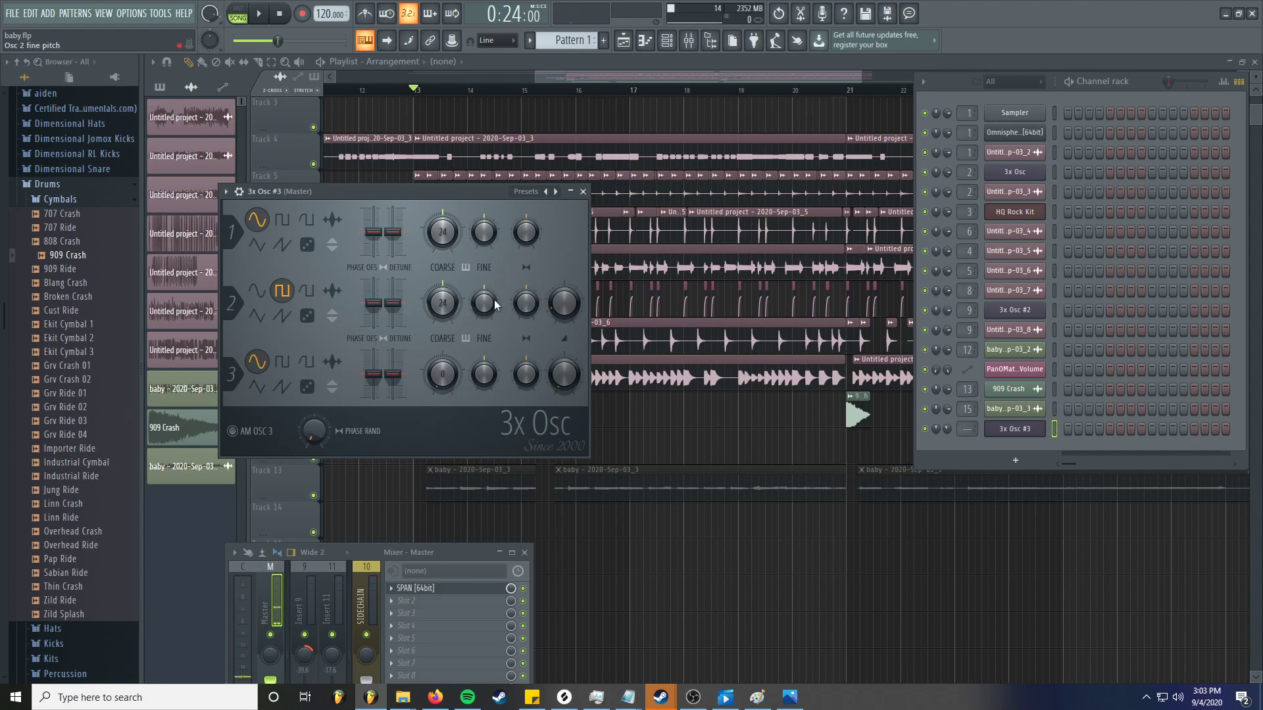
{"action": "left_click_drag", "start_coordinate": [441, 302], "coordinate": [436, 313]}
{"action": "key", "text": "b"}
Set oscillator 2 to a saw wave, trying ramp first, and adjust its panning knob
{"action": "left_click", "coordinate": [306, 290]}
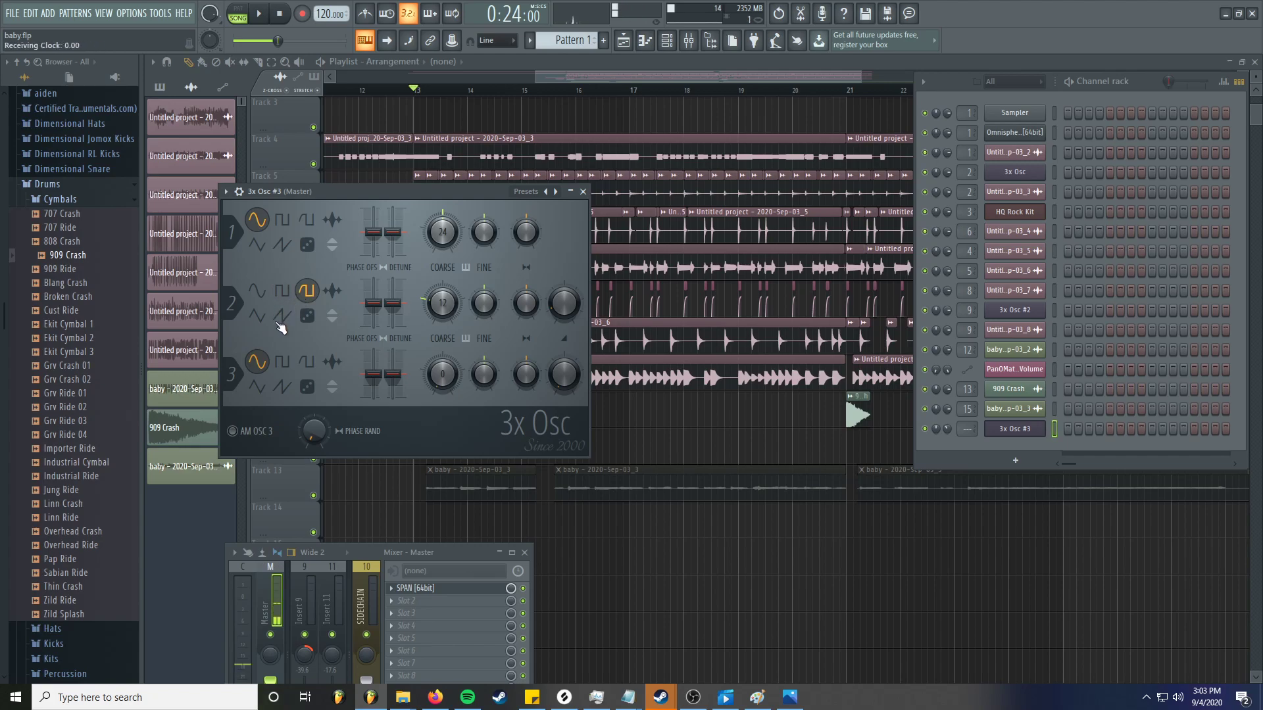
{"action": "left_click", "coordinate": [284, 317]}
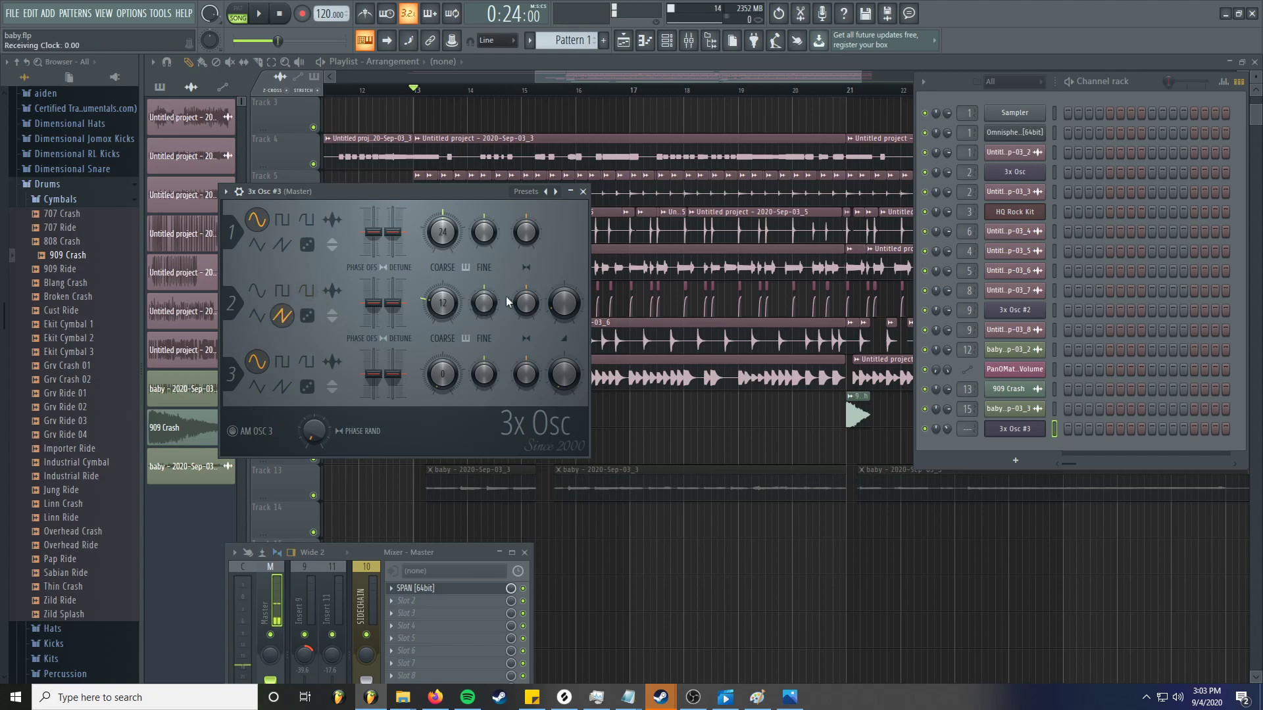
{"action": "left_click_drag", "start_coordinate": [534, 301], "coordinate": [534, 294]}
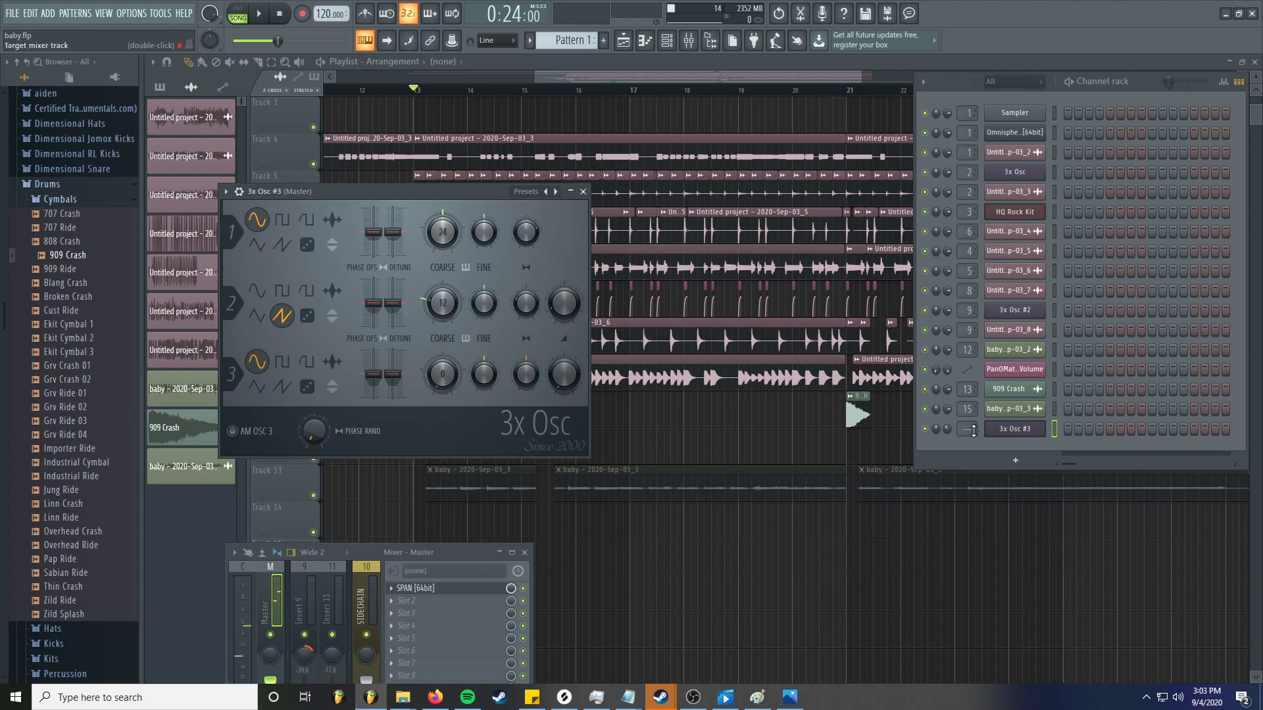
Route the 3x Osc #3 channel to mixer insert 16 and load Fruity Reeverb 2 into its first slot
{"action": "left_click_drag", "start_coordinate": [963, 431], "coordinate": [963, 366]}
{"action": "left_click_drag", "start_coordinate": [454, 552], "coordinate": [480, 481]}
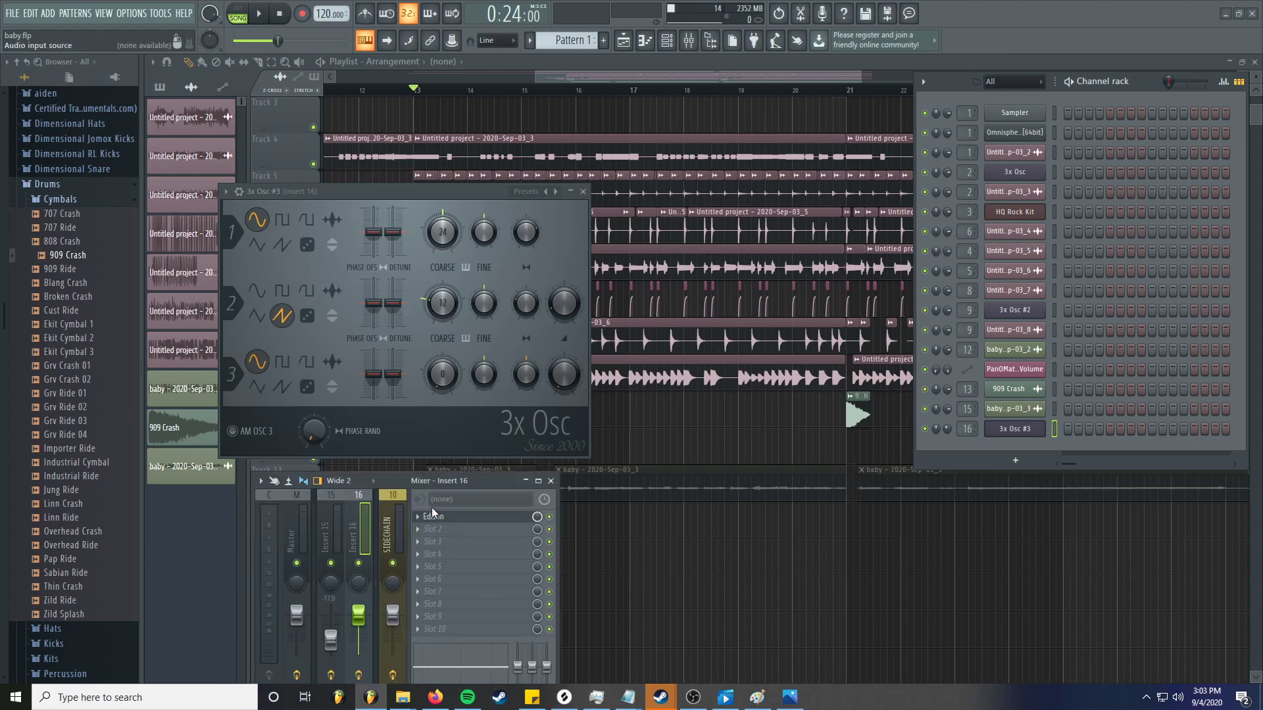
{"action": "right_click", "coordinate": [418, 519]}
{"action": "mouse_move", "coordinate": [467, 383]}
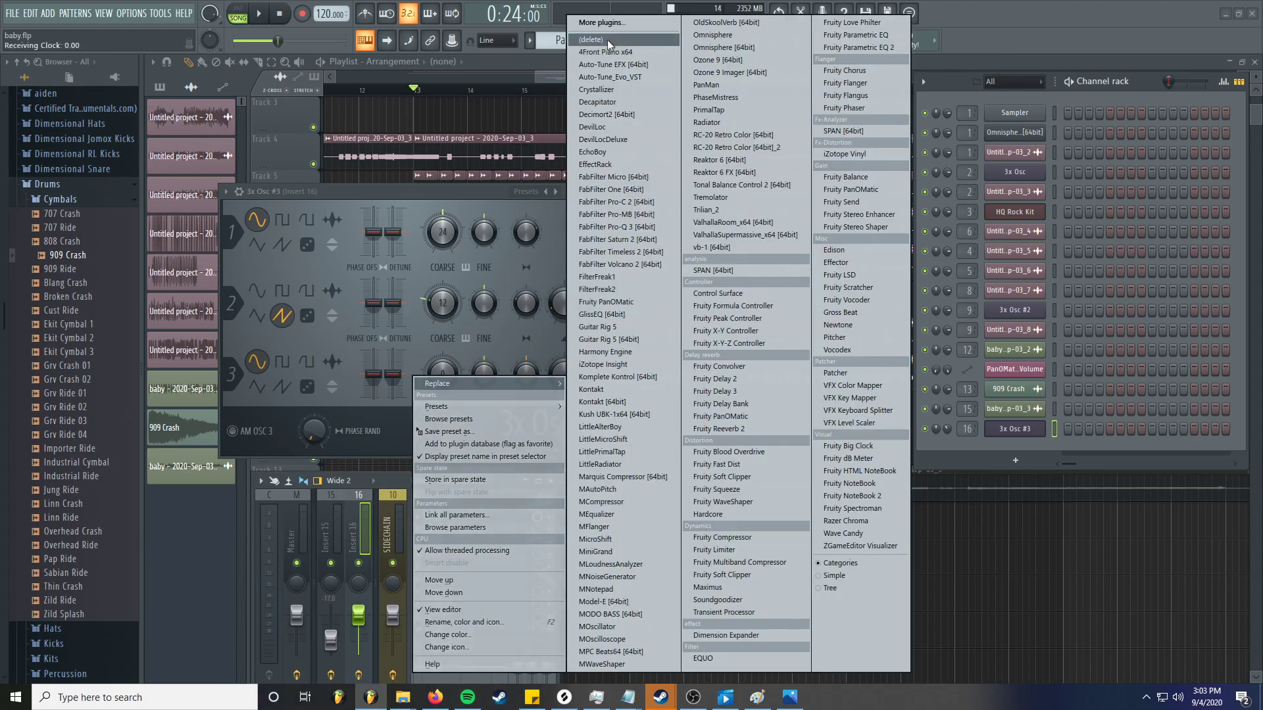
{"action": "left_click", "coordinate": [606, 40]}
{"action": "right_click", "coordinate": [418, 514]}
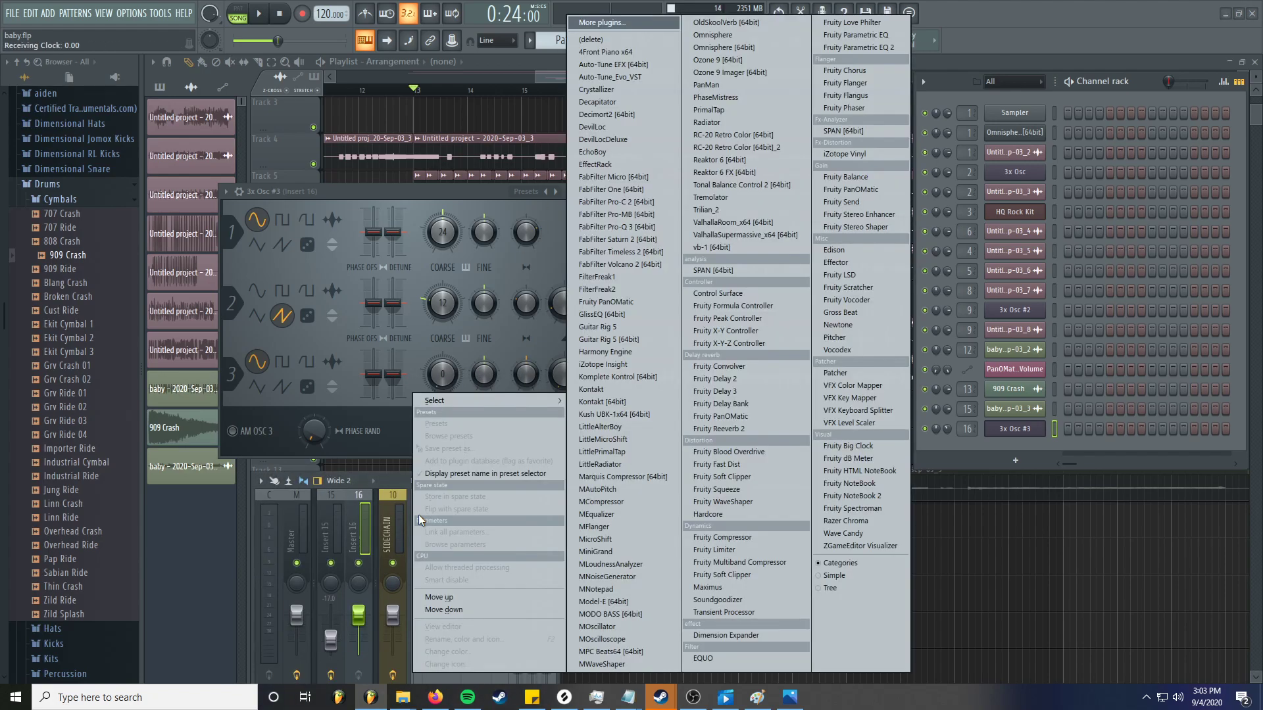
{"action": "mouse_move", "coordinate": [475, 398]}
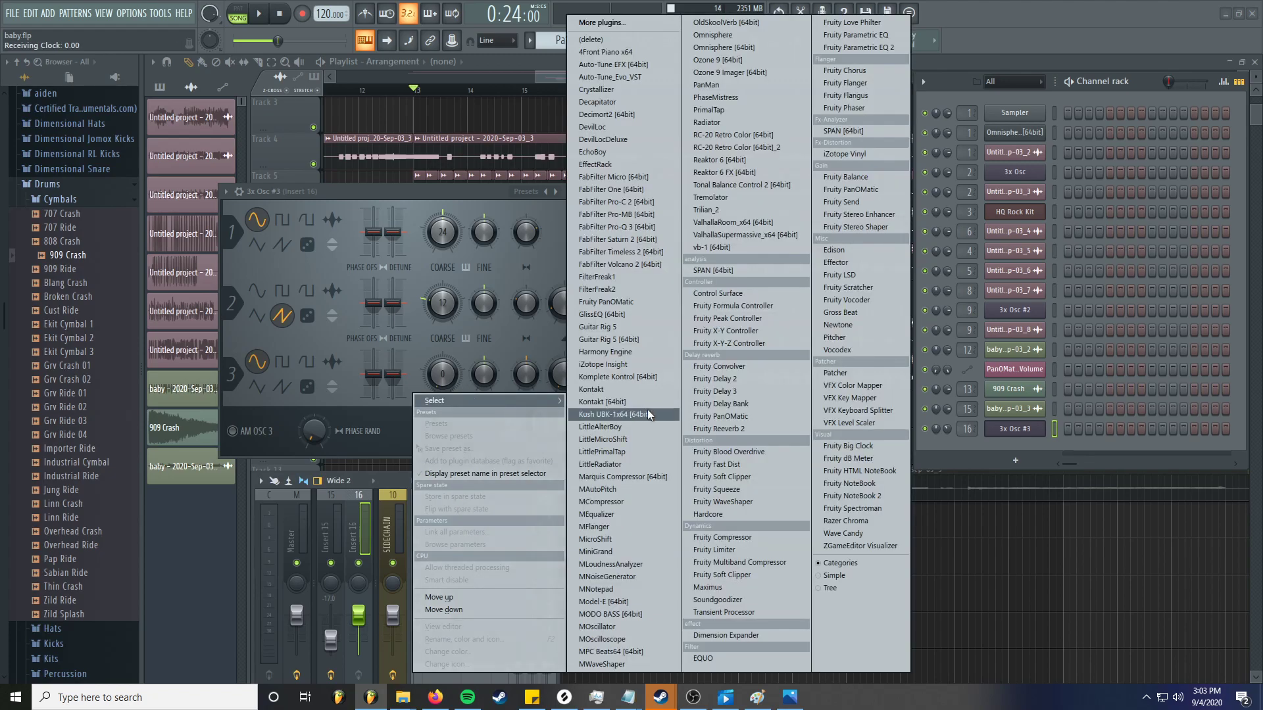
{"action": "left_click", "coordinate": [709, 428]}
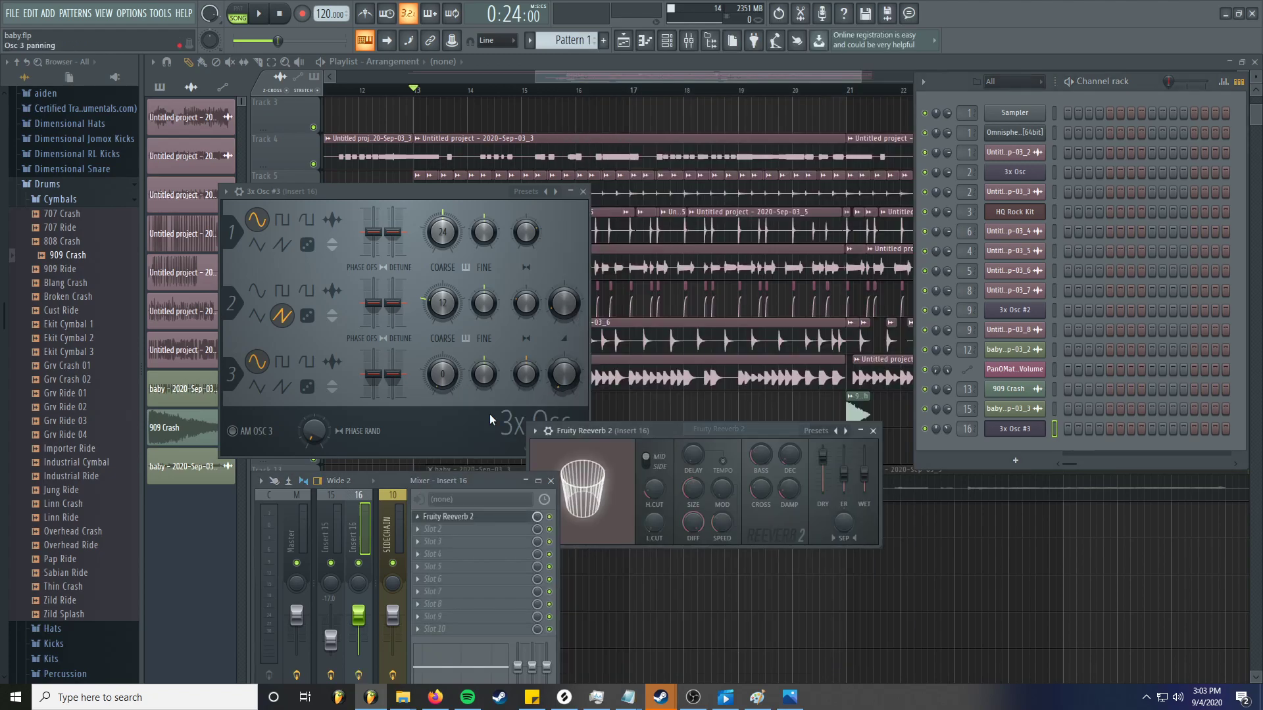
Switch oscillator 2 to a square wave
{"action": "left_click_drag", "start_coordinate": [676, 430], "coordinate": [688, 277]}
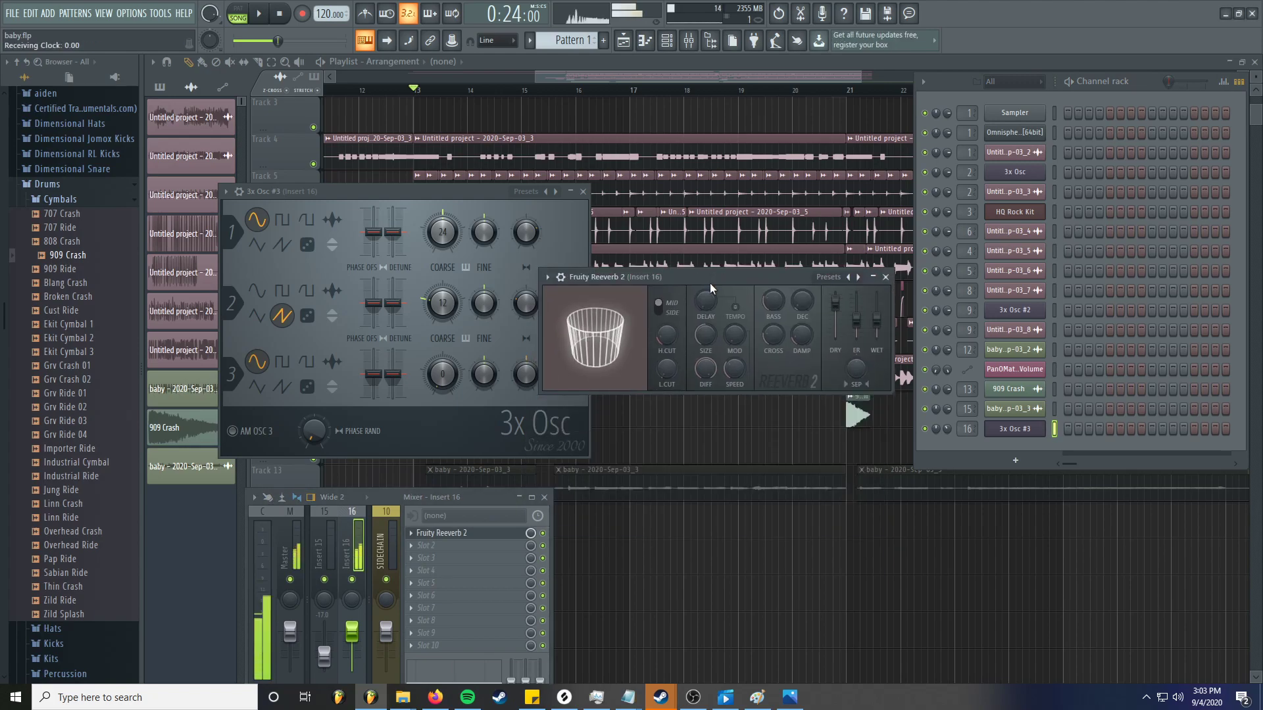
{"action": "left_click", "coordinate": [282, 291]}
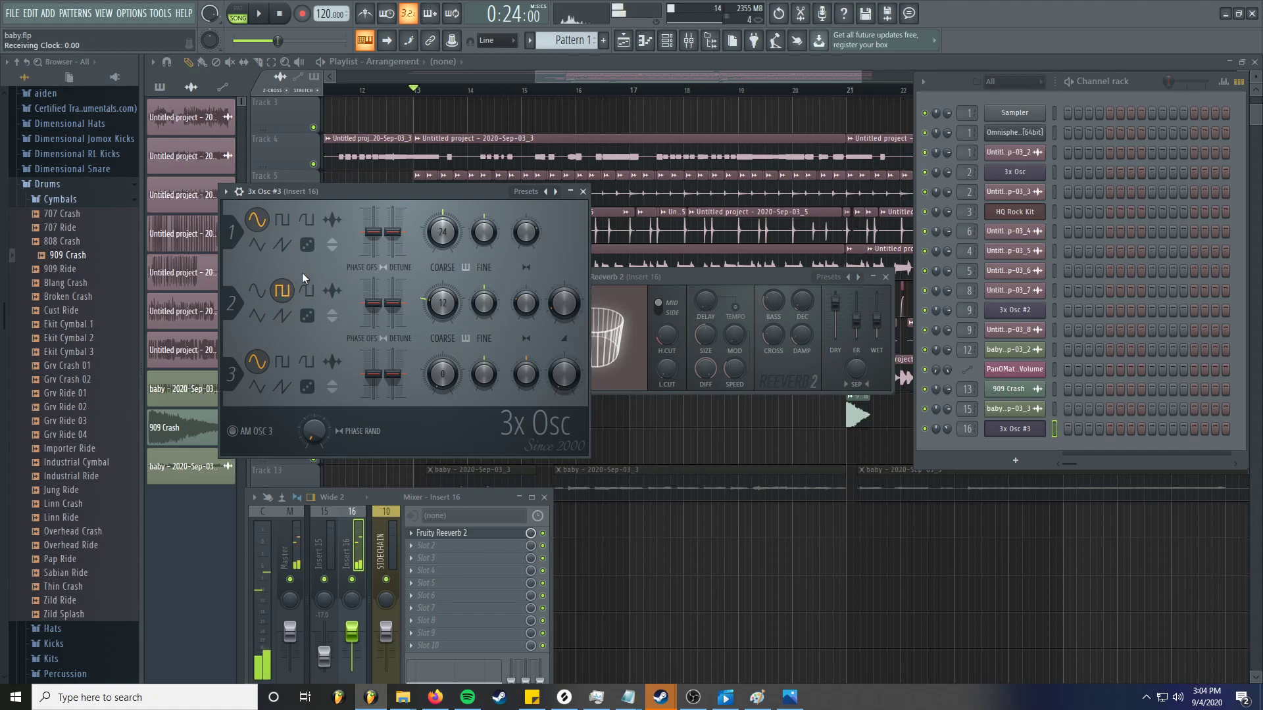
{"action": "key", "text": "x"}
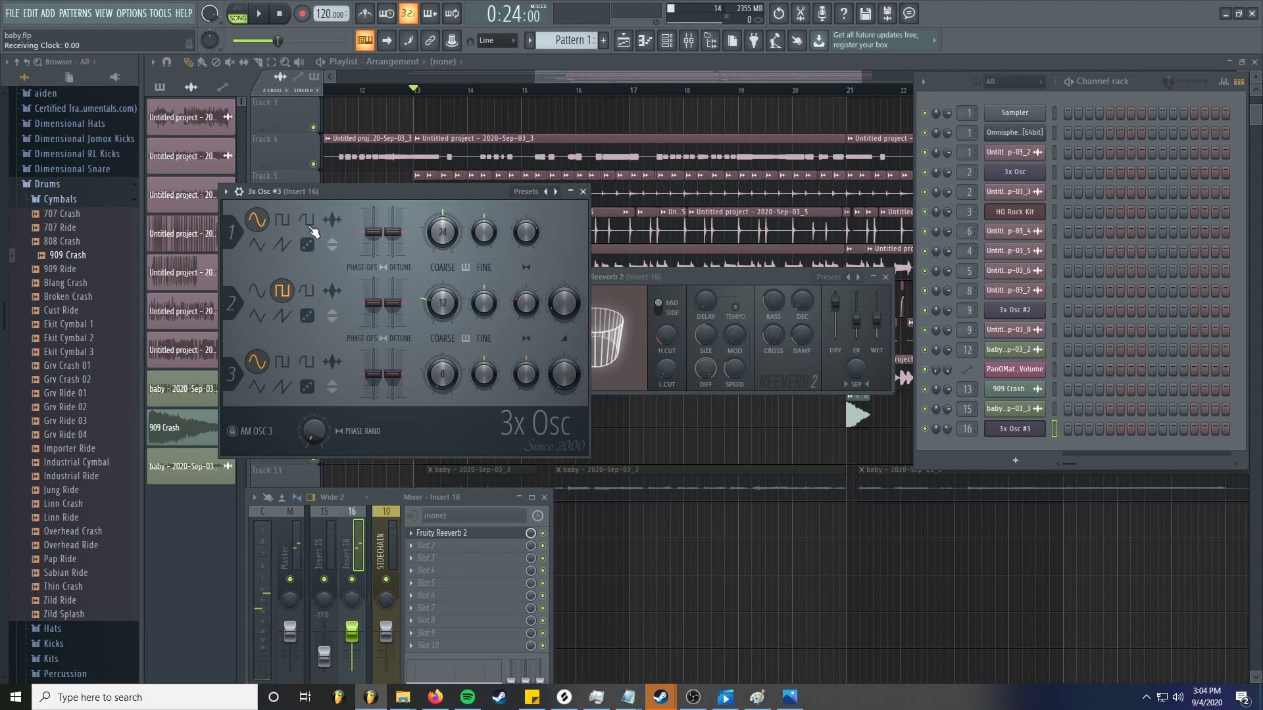
Open the 3x Osc #3 miscellaneous settings, switch polyphony to Mono and turn up the slide knob
{"action": "left_click", "coordinate": [241, 192]}
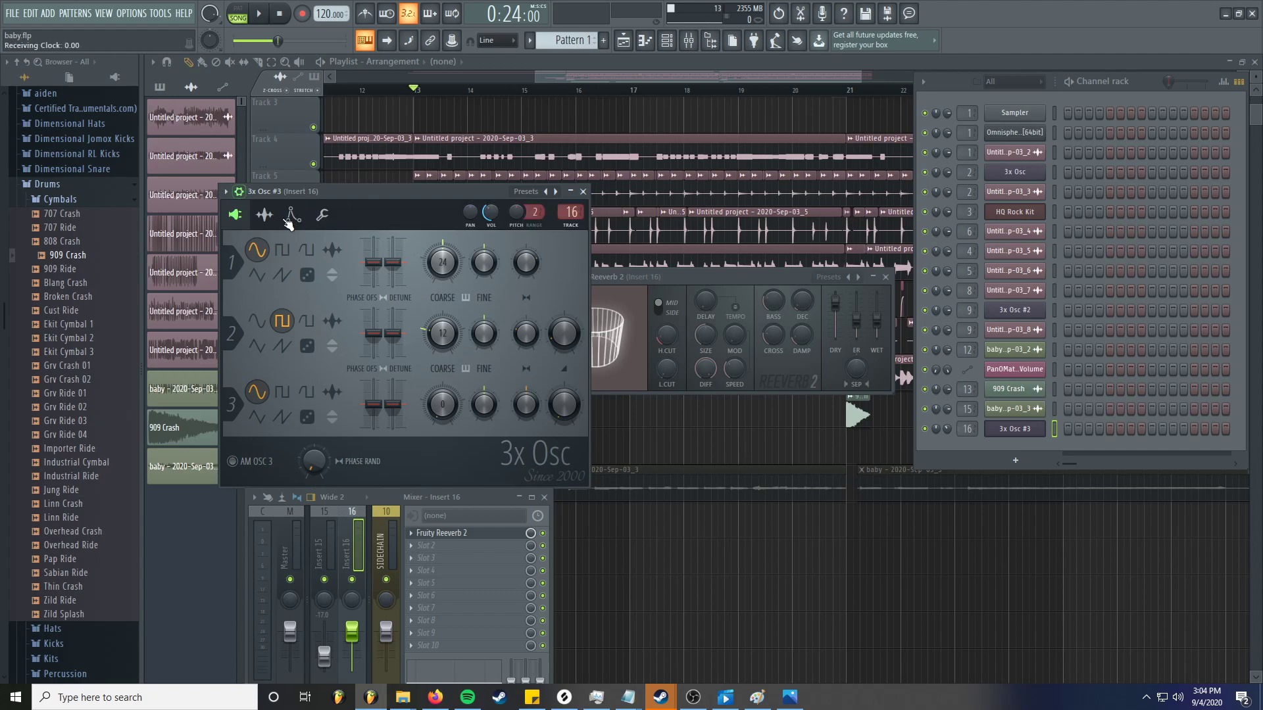
{"action": "left_click", "coordinate": [241, 192]}
{"action": "left_click", "coordinate": [241, 192]}
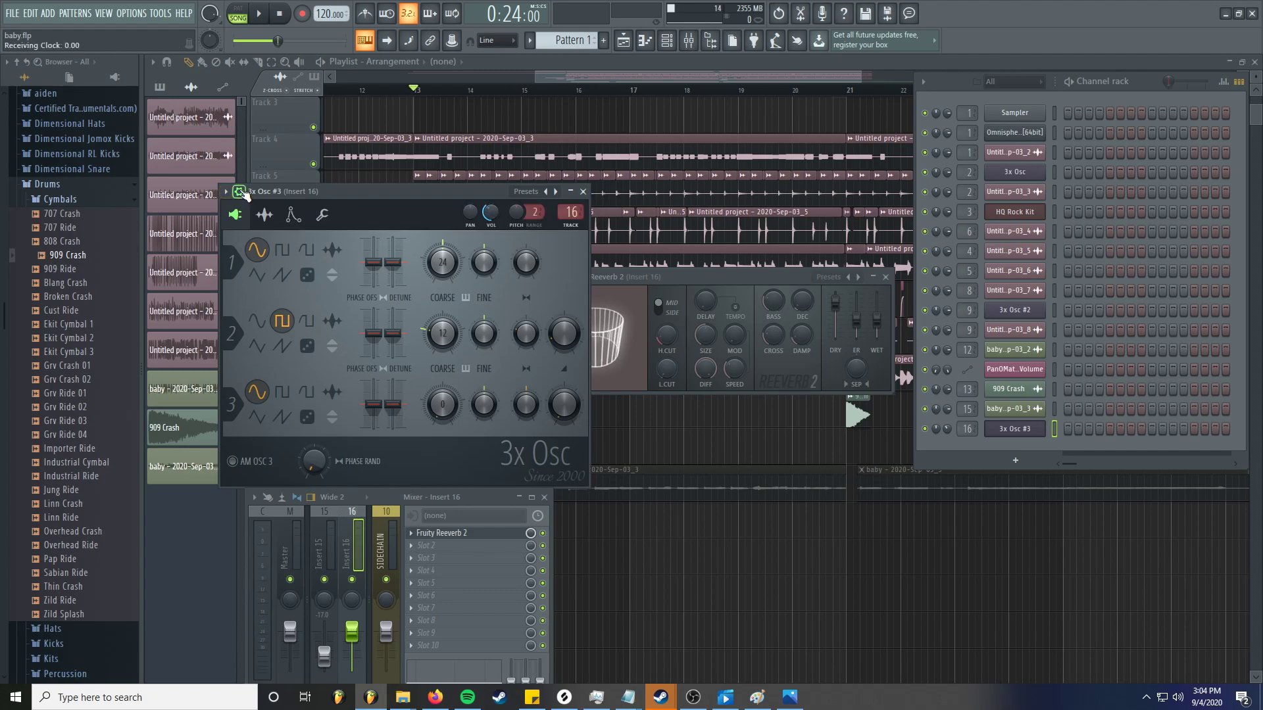
{"action": "left_click", "coordinate": [322, 216]}
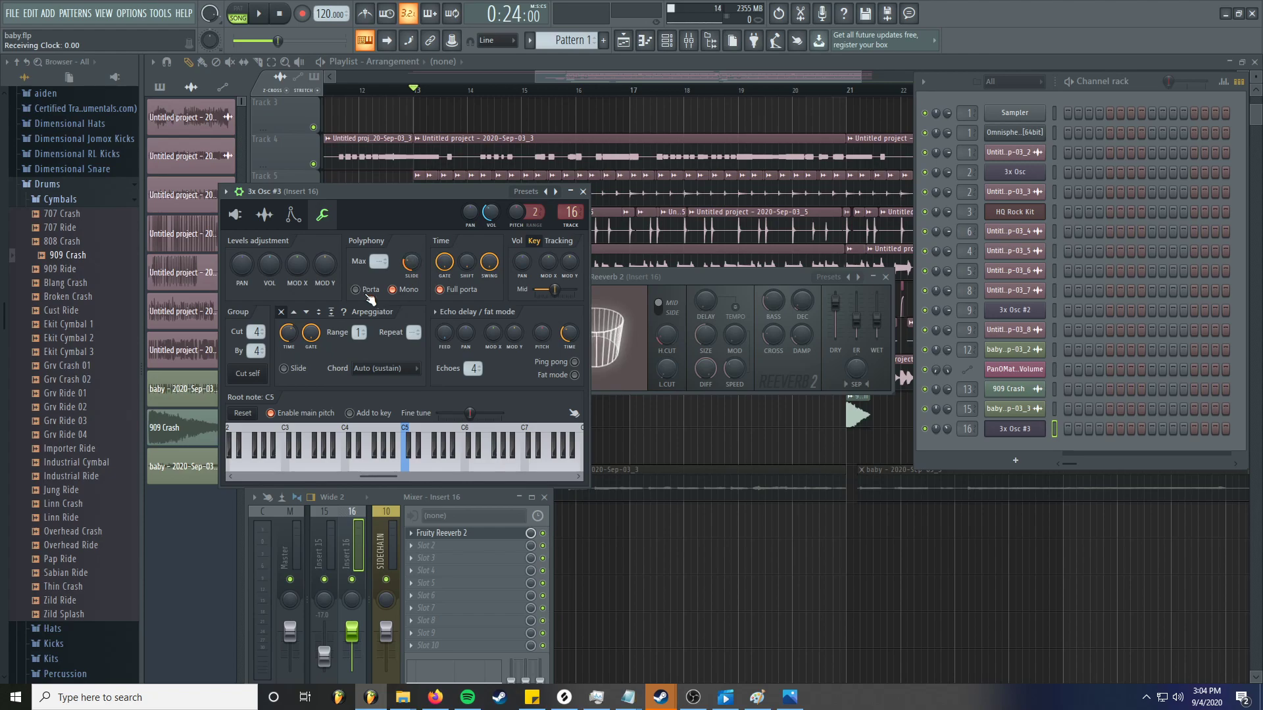
{"action": "left_click", "coordinate": [393, 290]}
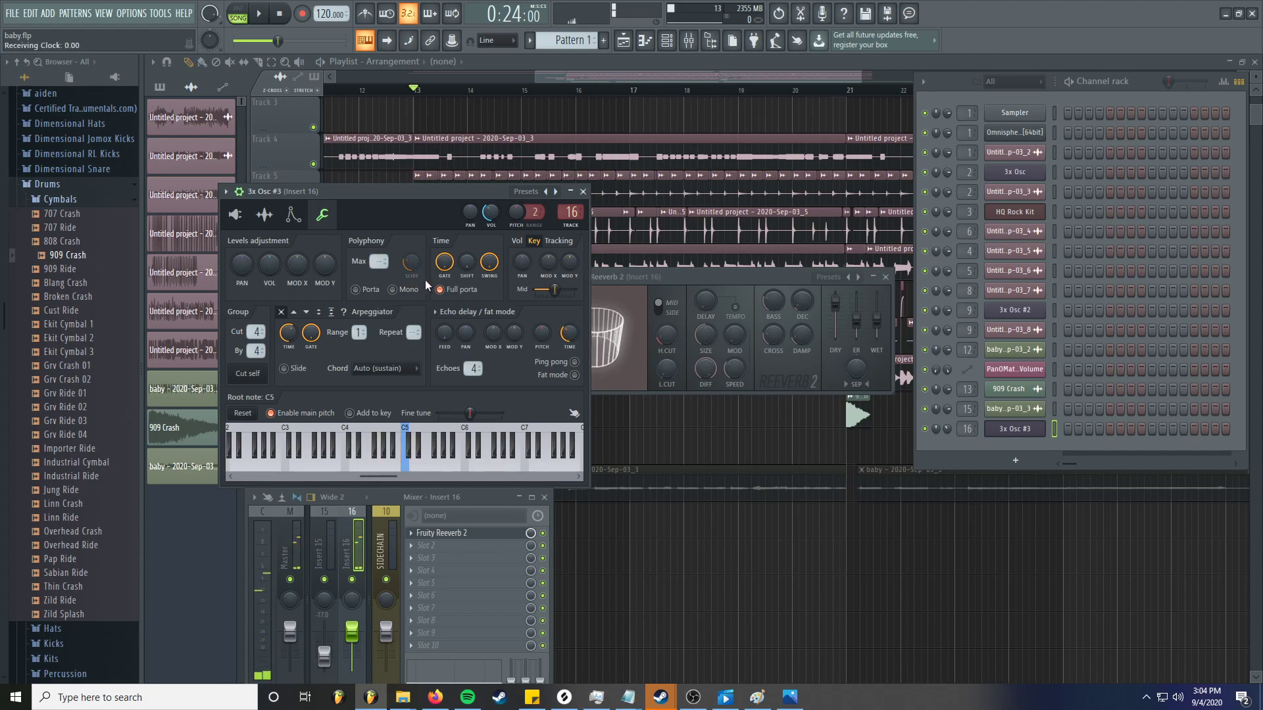
{"action": "left_click", "coordinate": [417, 293]}
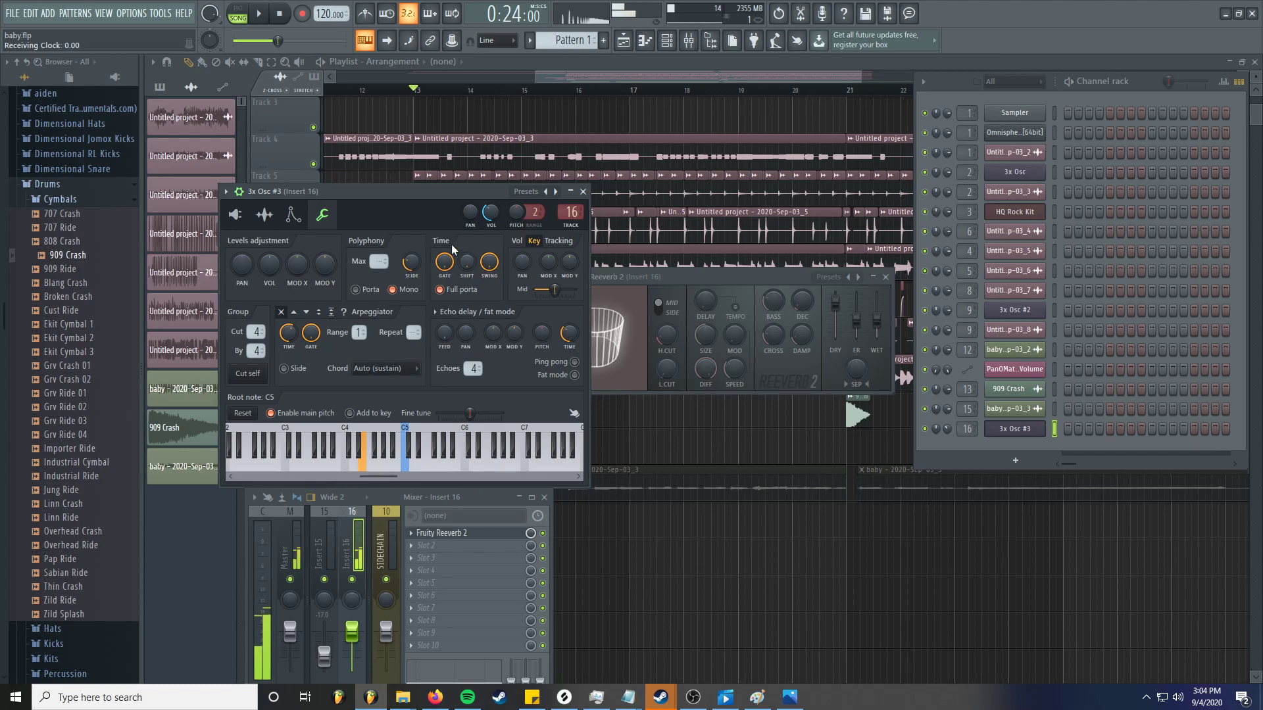
{"action": "left_click", "coordinate": [413, 265]}
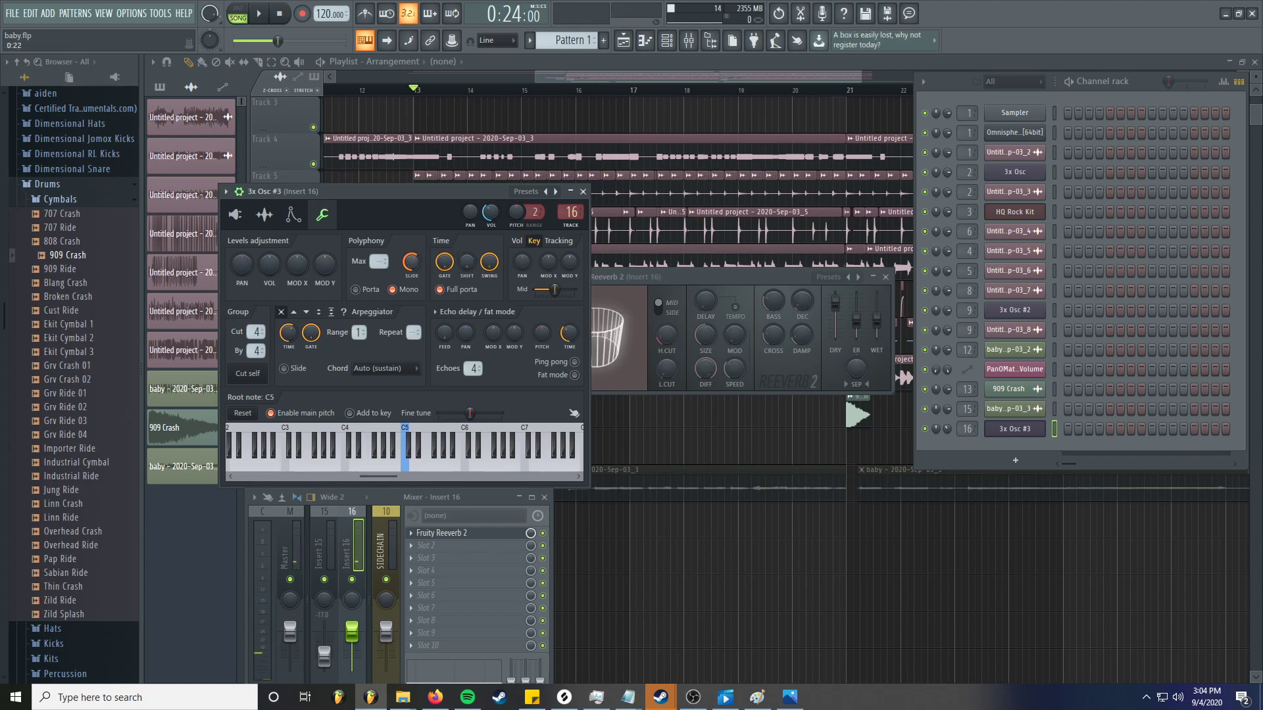
{"action": "left_click_drag", "start_coordinate": [413, 265], "coordinate": [413, 264]}
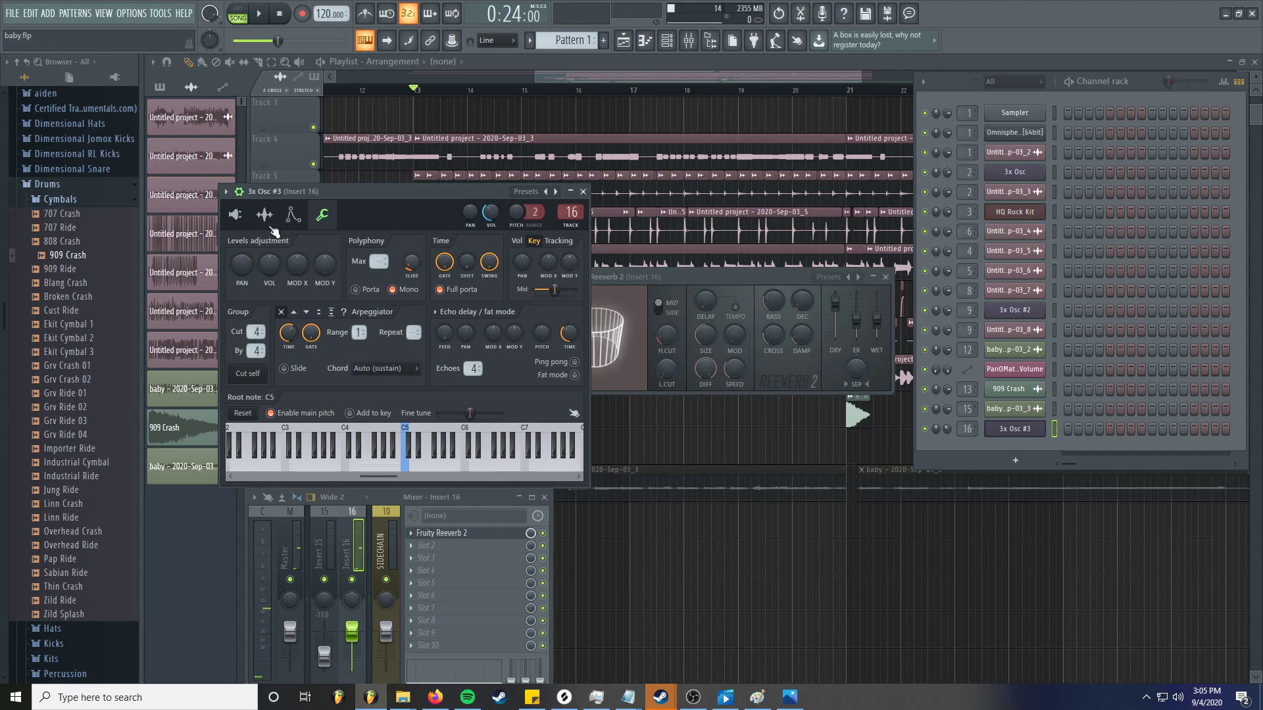
{"action": "left_click", "coordinate": [265, 214]}
{"action": "left_click", "coordinate": [292, 214]}
{"action": "left_click", "coordinate": [323, 210]}
{"action": "left_click", "coordinate": [237, 218]}
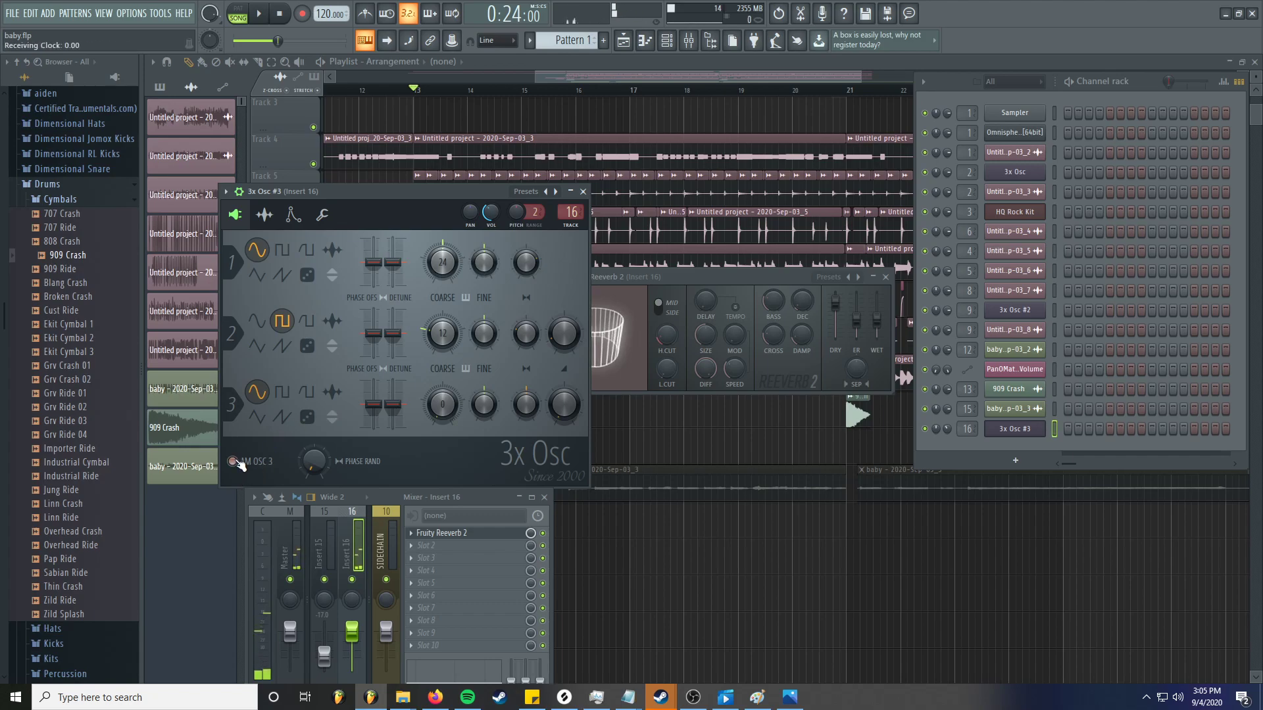
{"action": "mouse_move", "coordinate": [312, 460]}
{"action": "left_mouse_down"}
{"action": "mouse_move", "coordinate": [311, 448]}
{"action": "mouse_move", "coordinate": [313, 462]}
{"action": "left_mouse_up"}
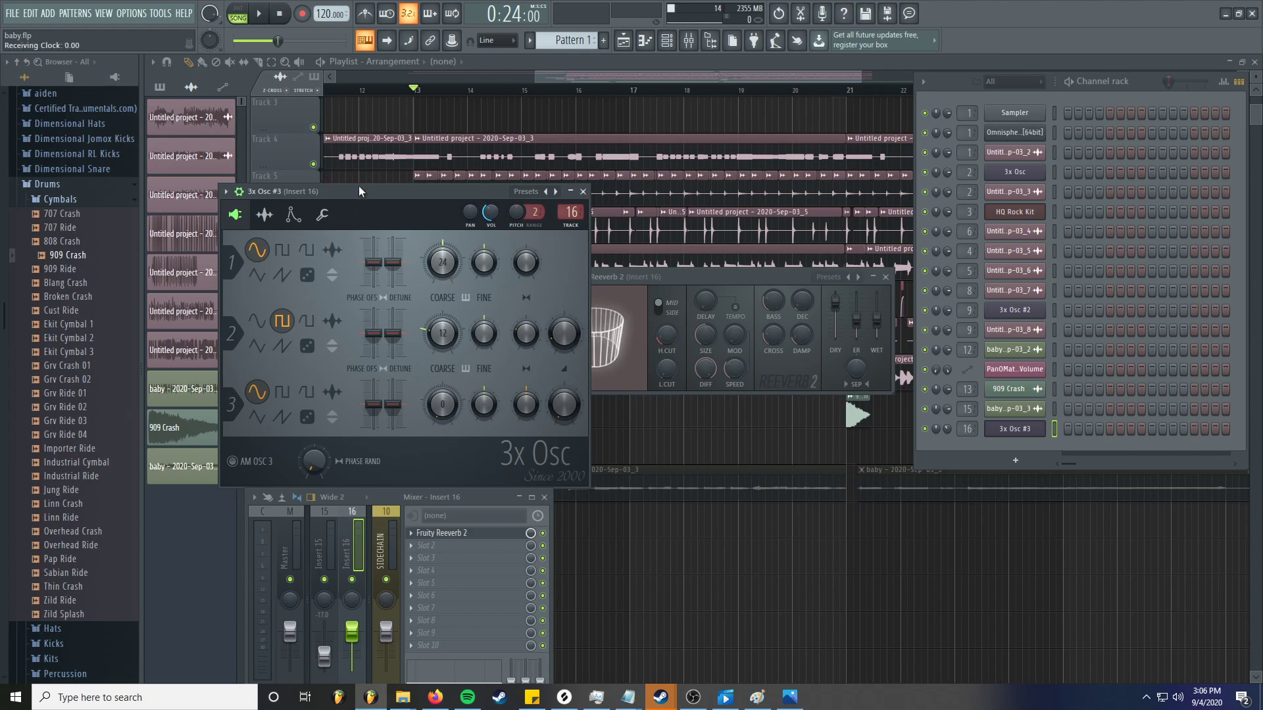
{"action": "left_click", "coordinate": [485, 62]}
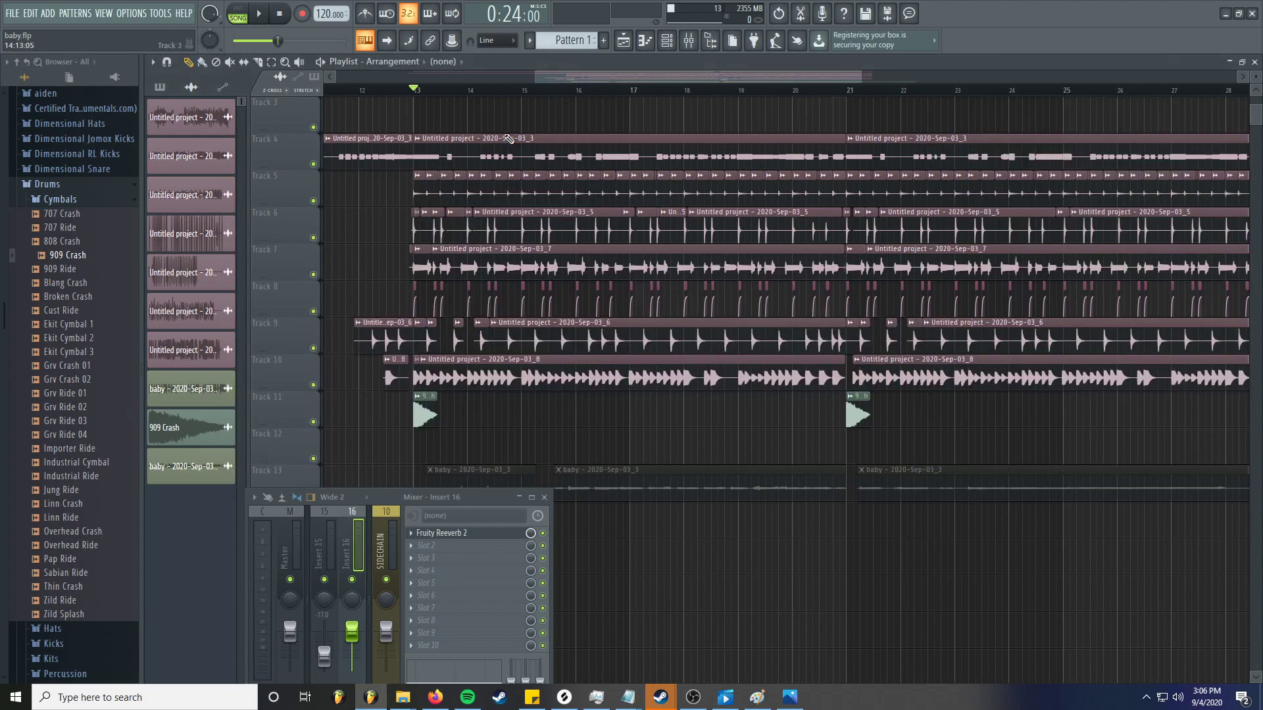
Solo playlist track 4 and start playback of the arrangement
{"action": "right_click", "coordinate": [313, 164]}
{"action": "left_click", "coordinate": [259, 14]}
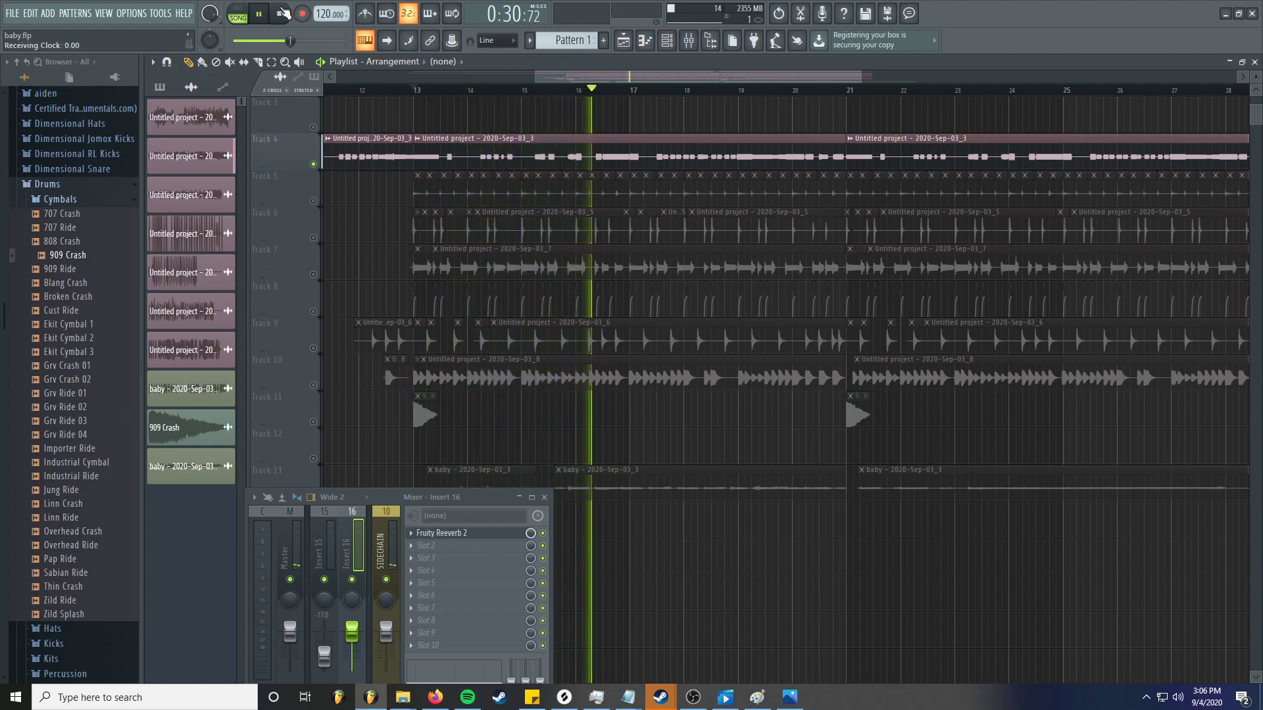
{"action": "scroll", "coordinate": [344, 543], "scroll_direction": "up", "scroll_amount": 5}
{"action": "scroll", "coordinate": [345, 543], "scroll_direction": "up", "scroll_amount": 3}
Select mixer insert 2 and toggle its effect slots on and off while listening, then stop playback
{"action": "left_click", "coordinate": [345, 543]}
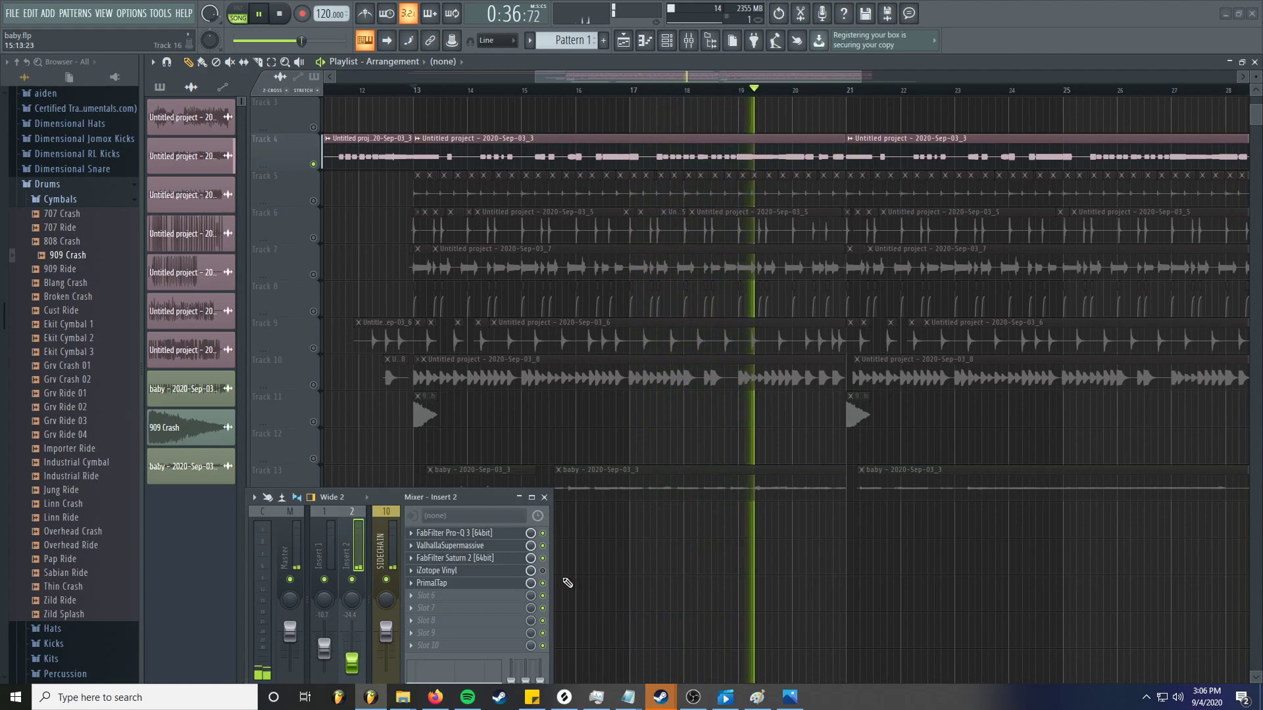
{"action": "left_click", "coordinate": [543, 583]}
{"action": "left_click", "coordinate": [543, 558]}
{"action": "left_click", "coordinate": [543, 546]}
{"action": "left_click", "coordinate": [544, 534]}
{"action": "left_click", "coordinate": [418, 90]}
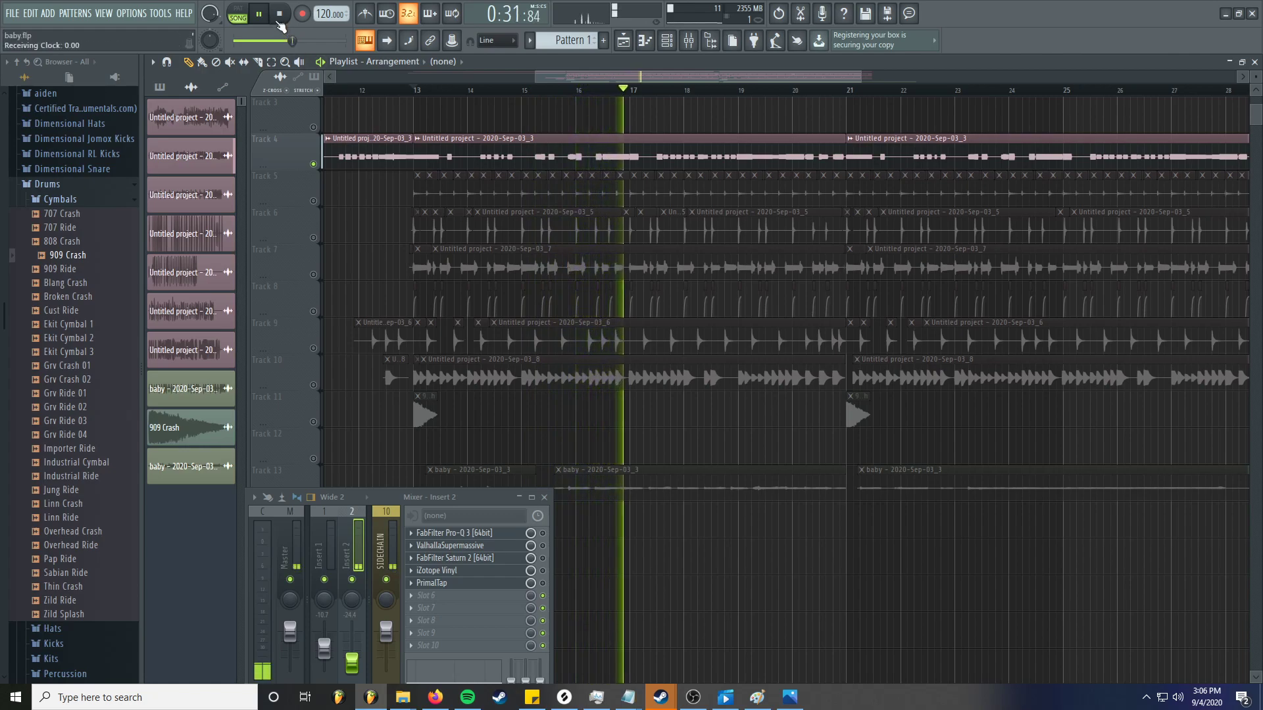
{"action": "key", "text": "space"}
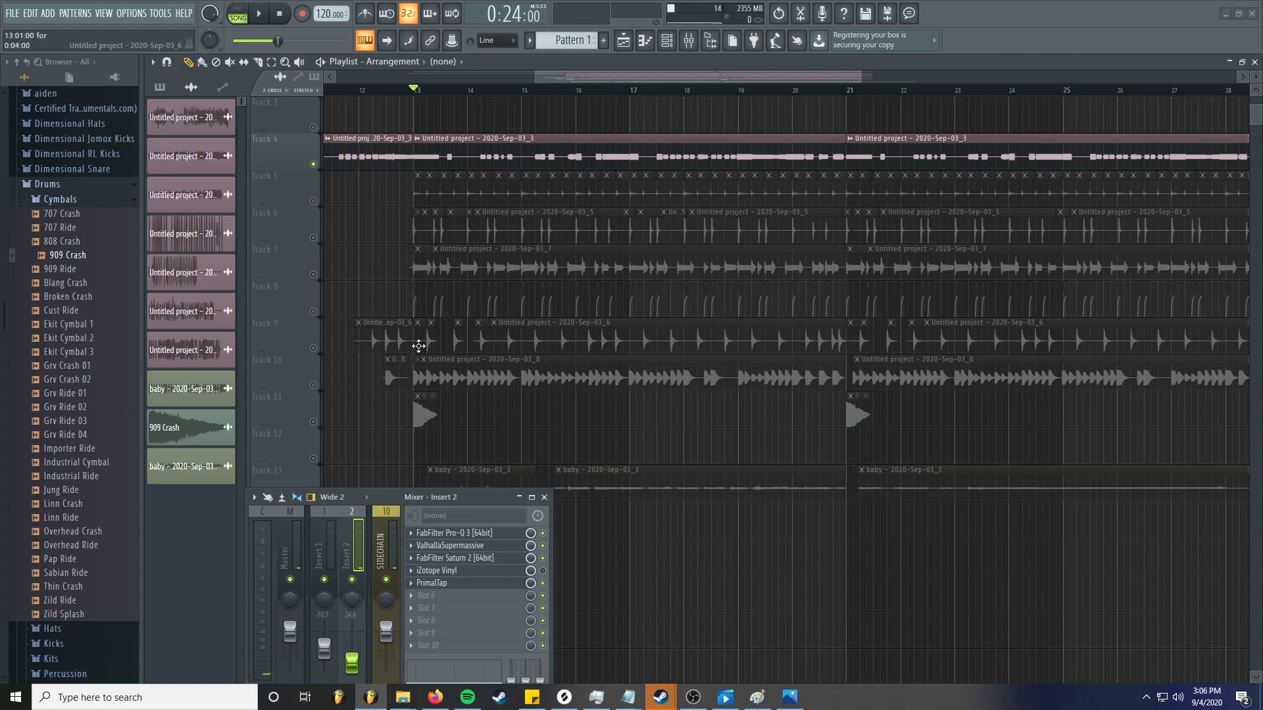
Replay the song while toggling the FabFilter Pro-Q 3 slot on insert 2
{"action": "left_click", "coordinate": [259, 22]}
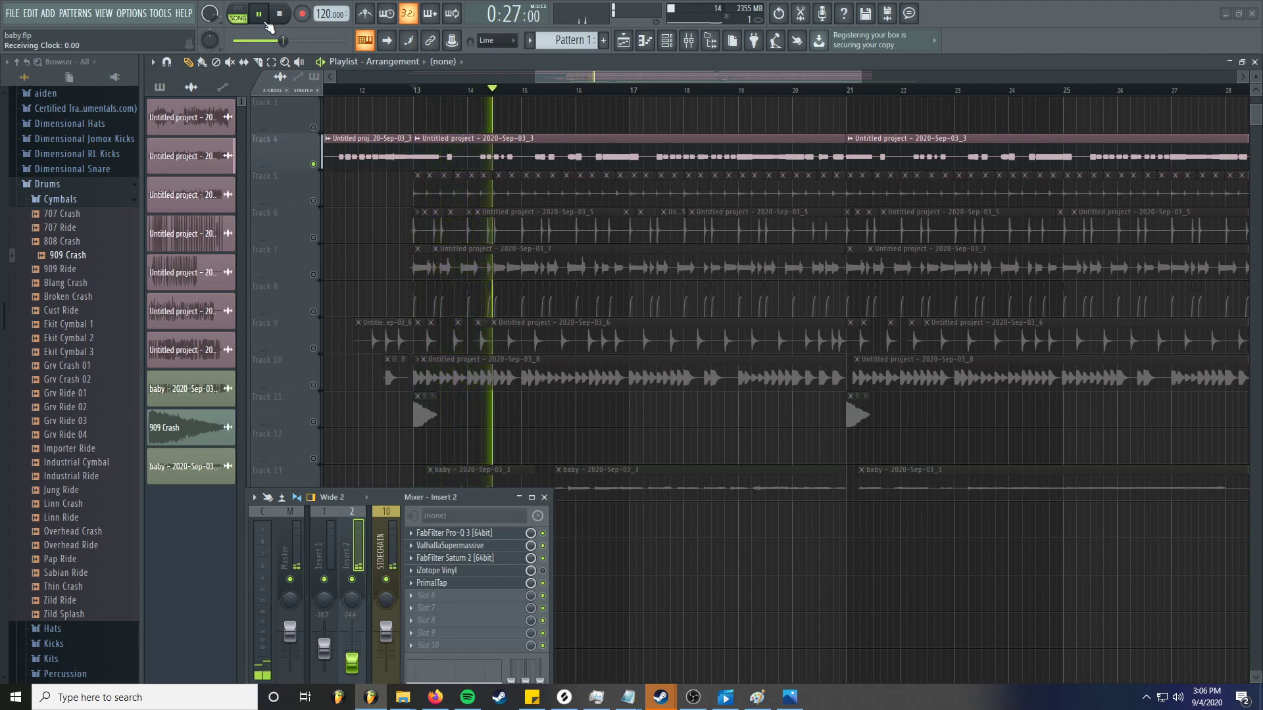
{"action": "left_click", "coordinate": [282, 16]}
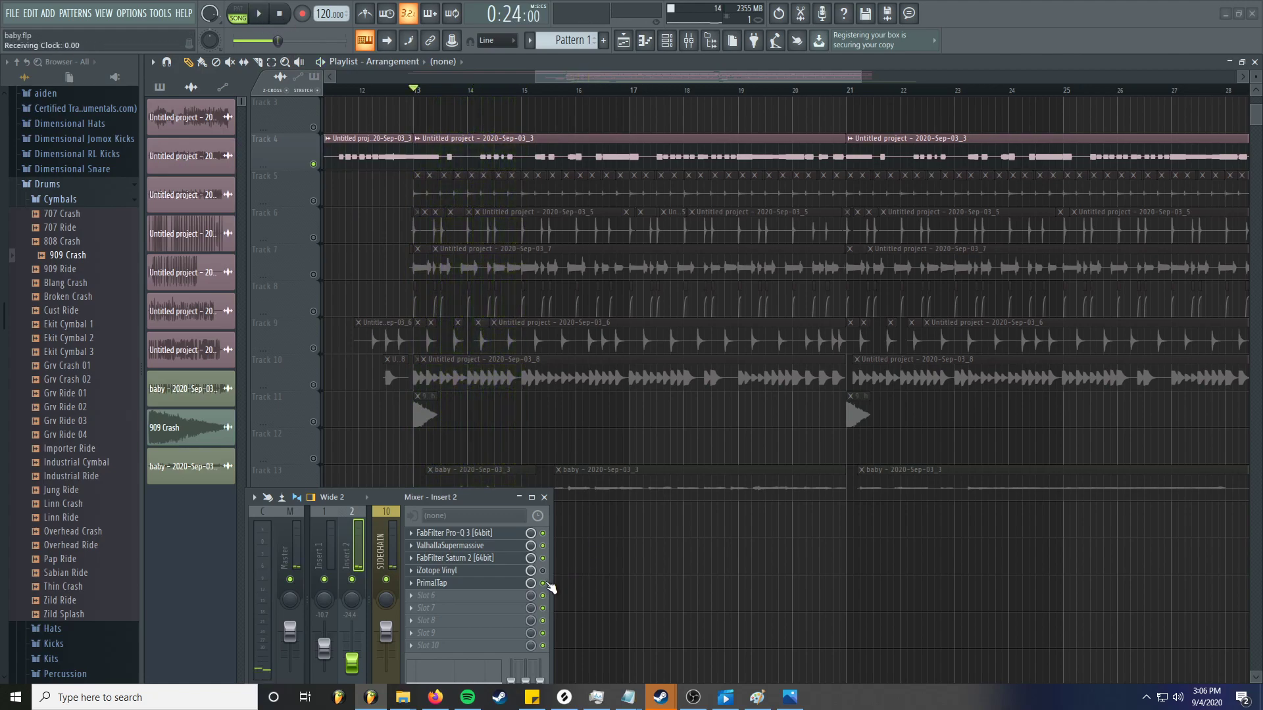
{"action": "left_click", "coordinate": [542, 535]}
{"action": "left_click", "coordinate": [259, 15]}
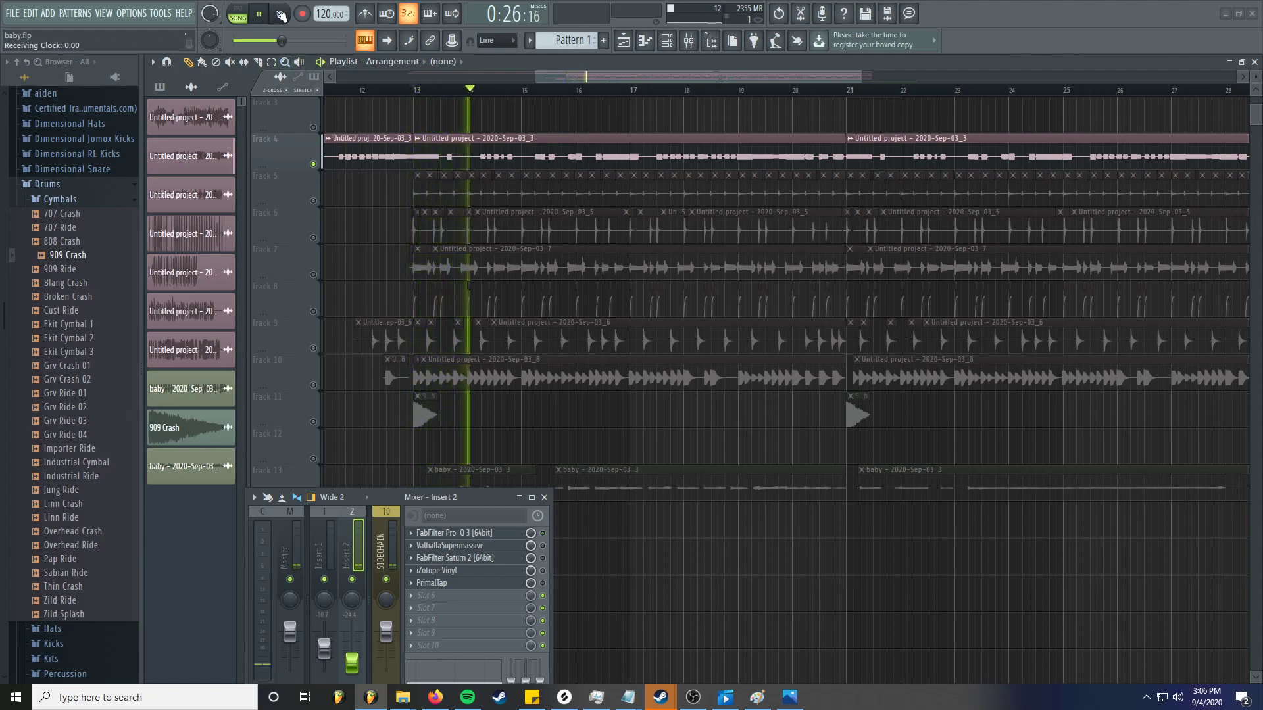
{"action": "key", "text": "space"}
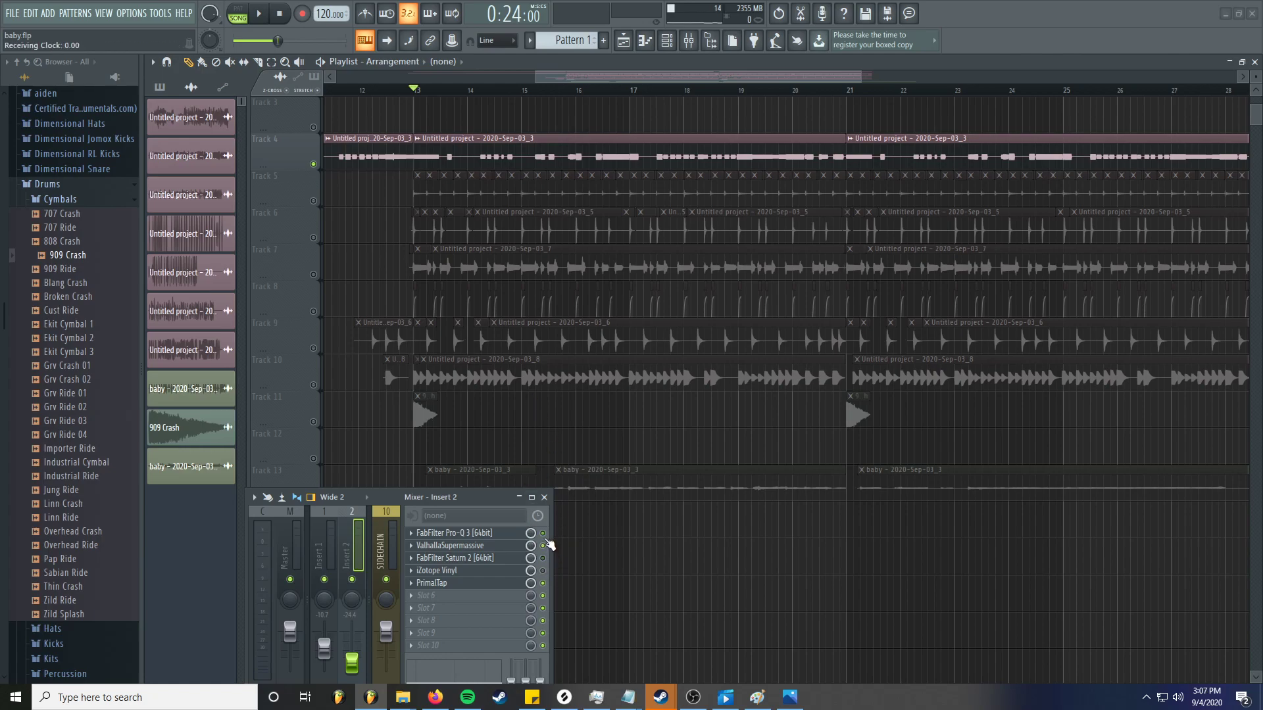
Unsolo track 4 and play back the full arrangement to compare
{"action": "right_click", "coordinate": [300, 163]}
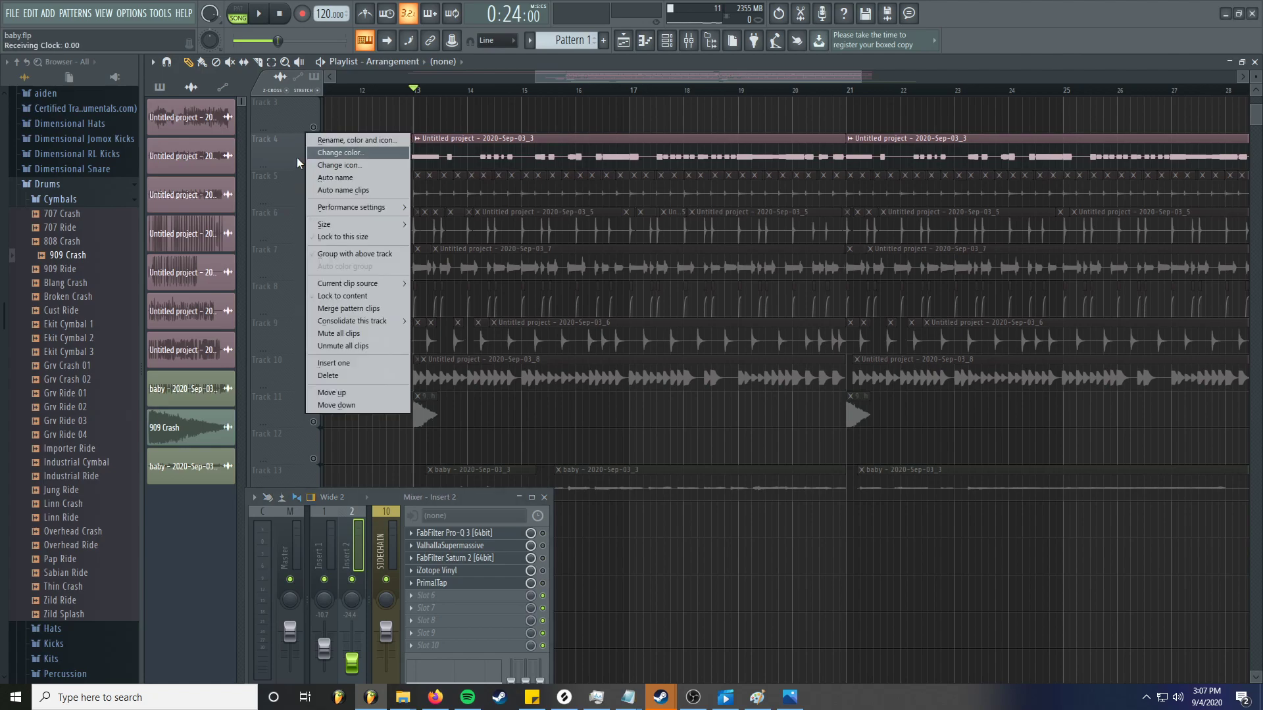
{"action": "left_click", "coordinate": [298, 157]}
{"action": "right_click", "coordinate": [313, 164]}
{"action": "left_click", "coordinate": [262, 12]}
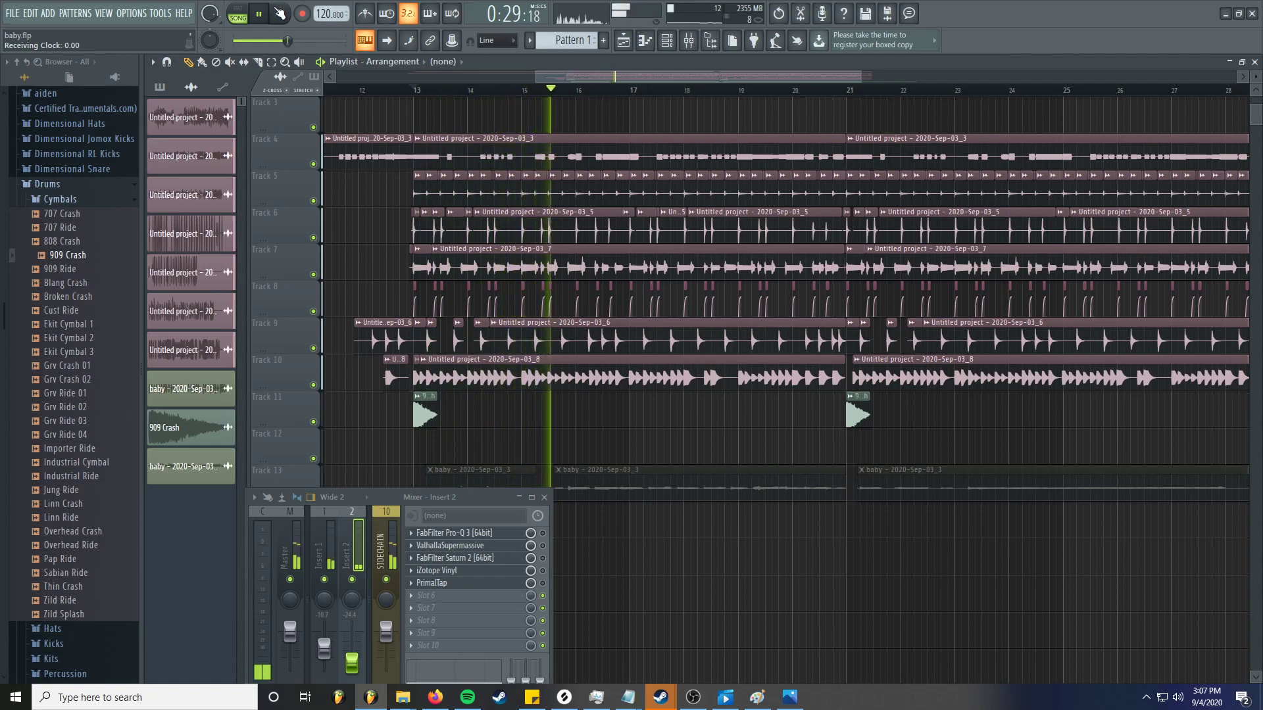
{"action": "key", "text": "space"}
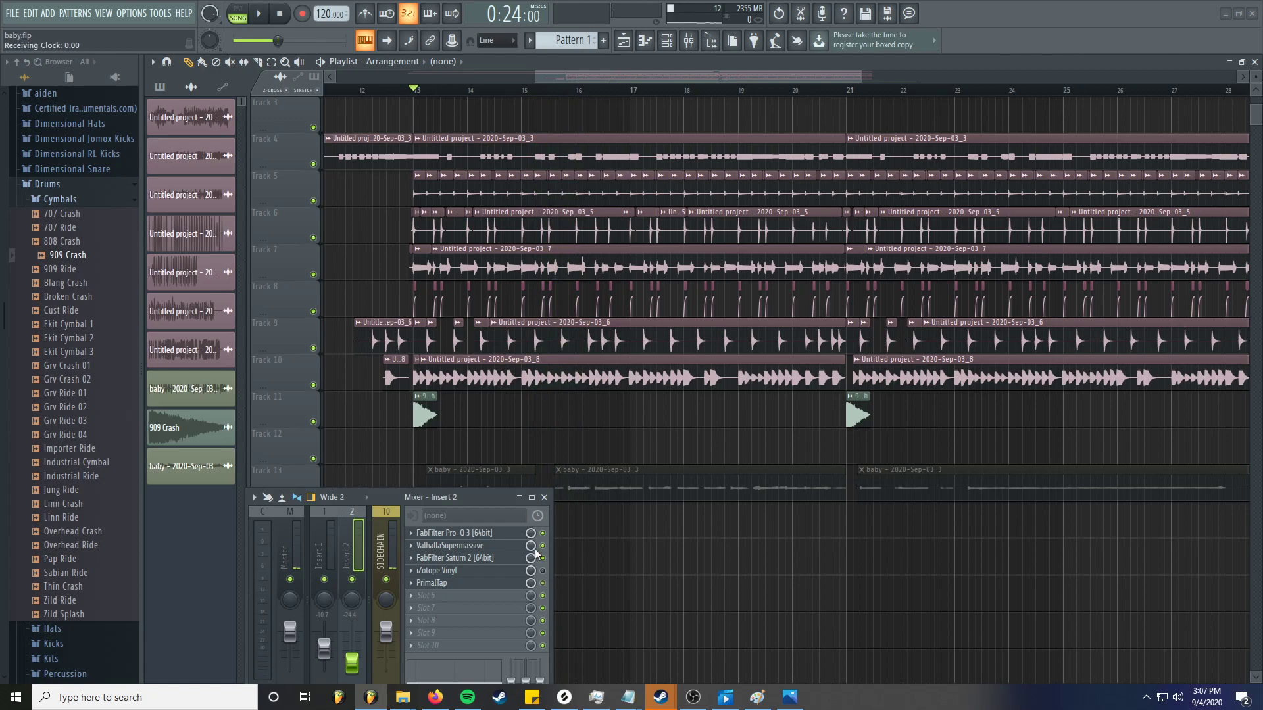
{"action": "left_click", "coordinate": [257, 16]}
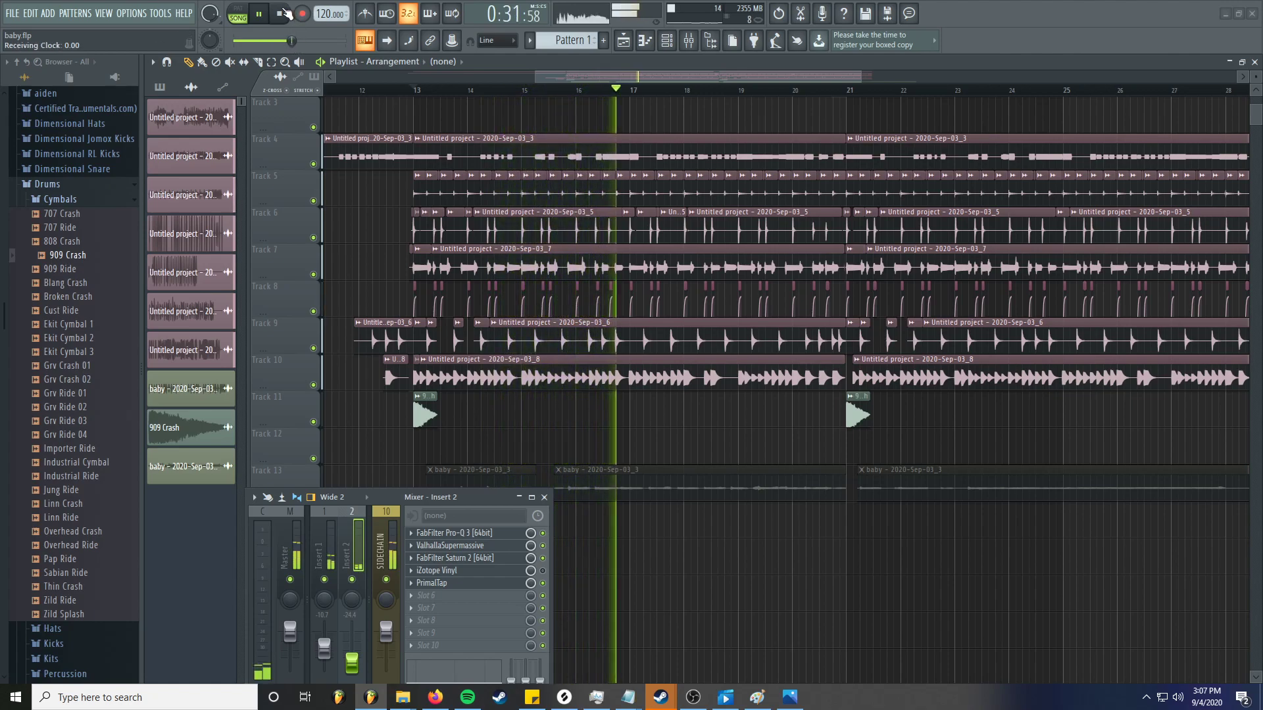
{"action": "left_click", "coordinate": [282, 13]}
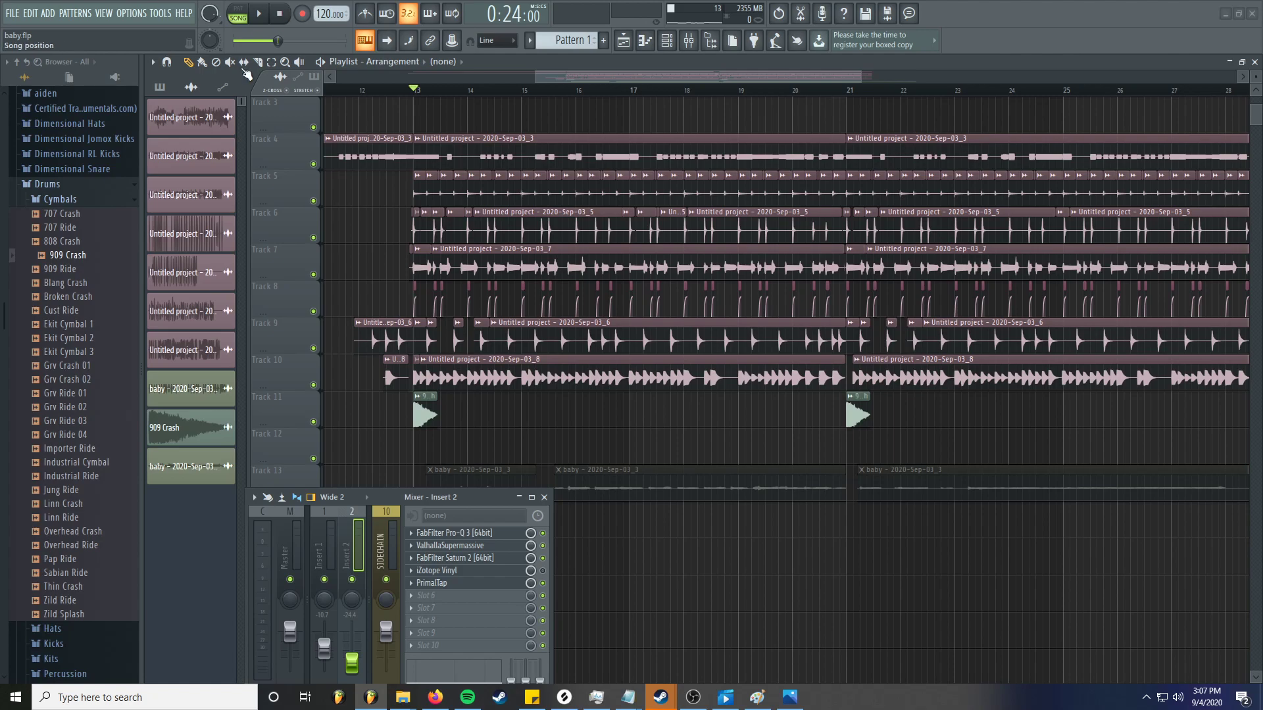
Open the channel rack and bring up the 3x Osc #3 plugin window
{"action": "left_click", "coordinate": [685, 42]}
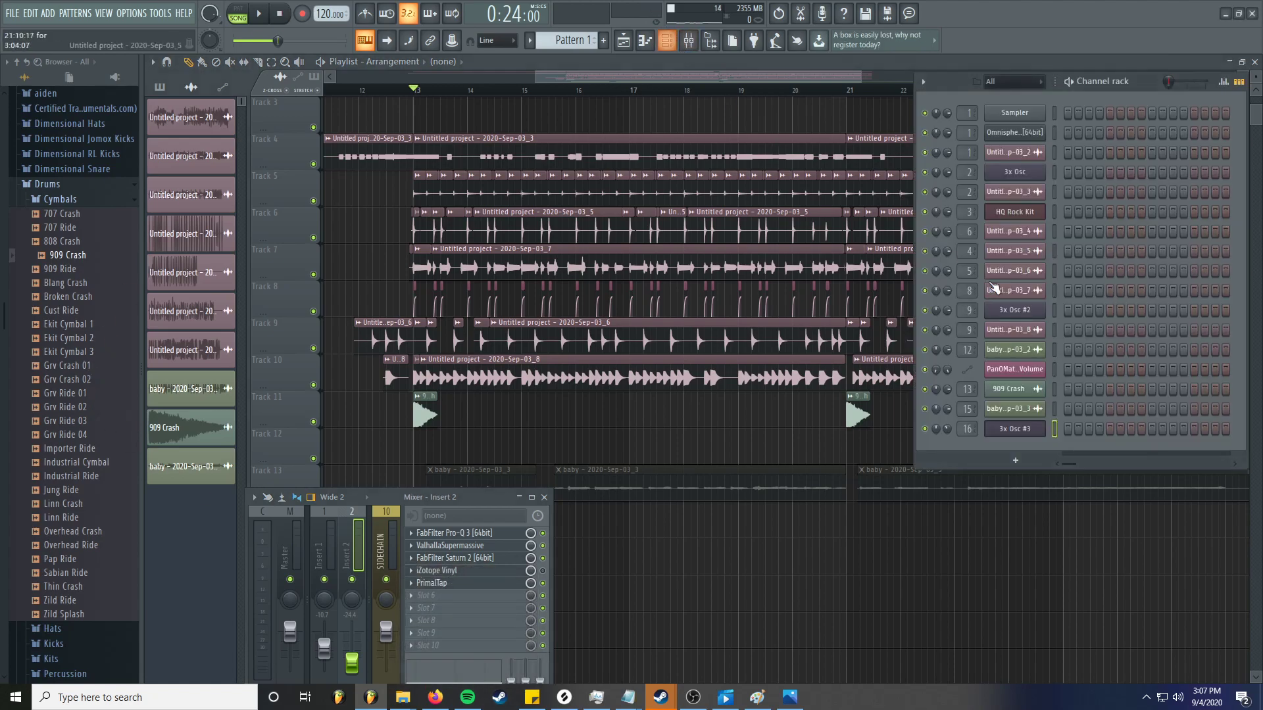
{"action": "left_click", "coordinate": [1016, 429]}
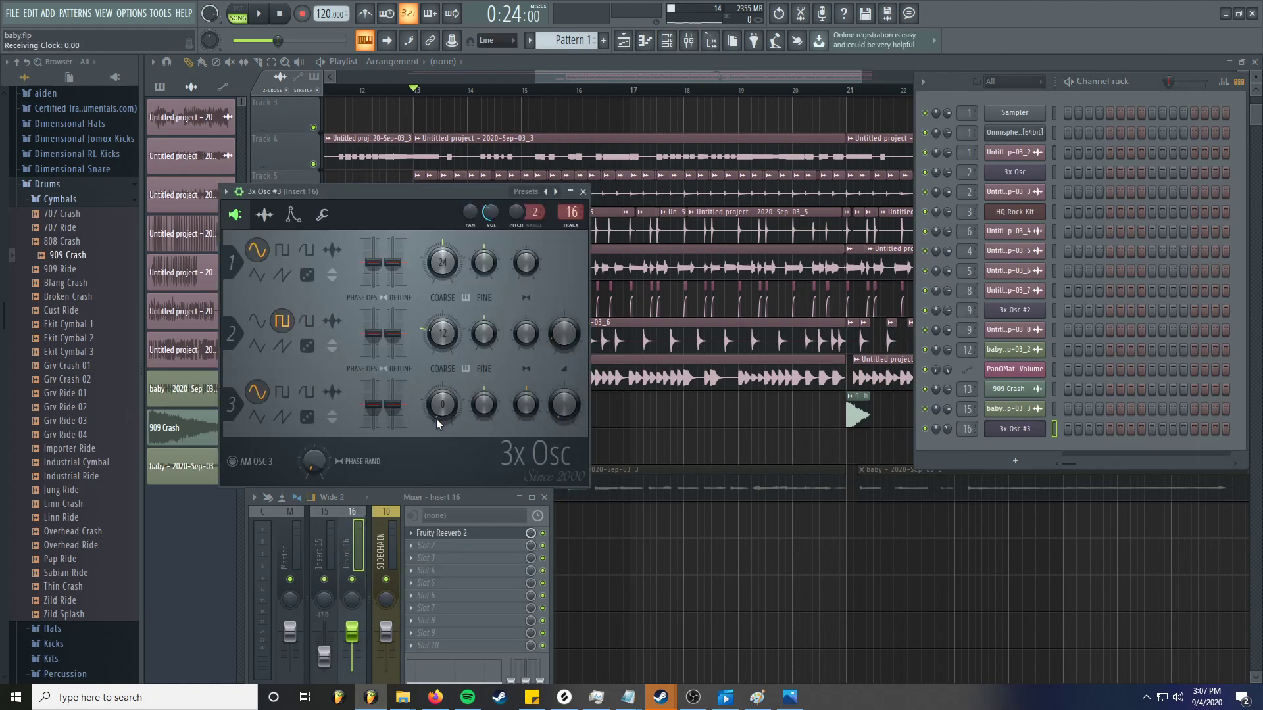